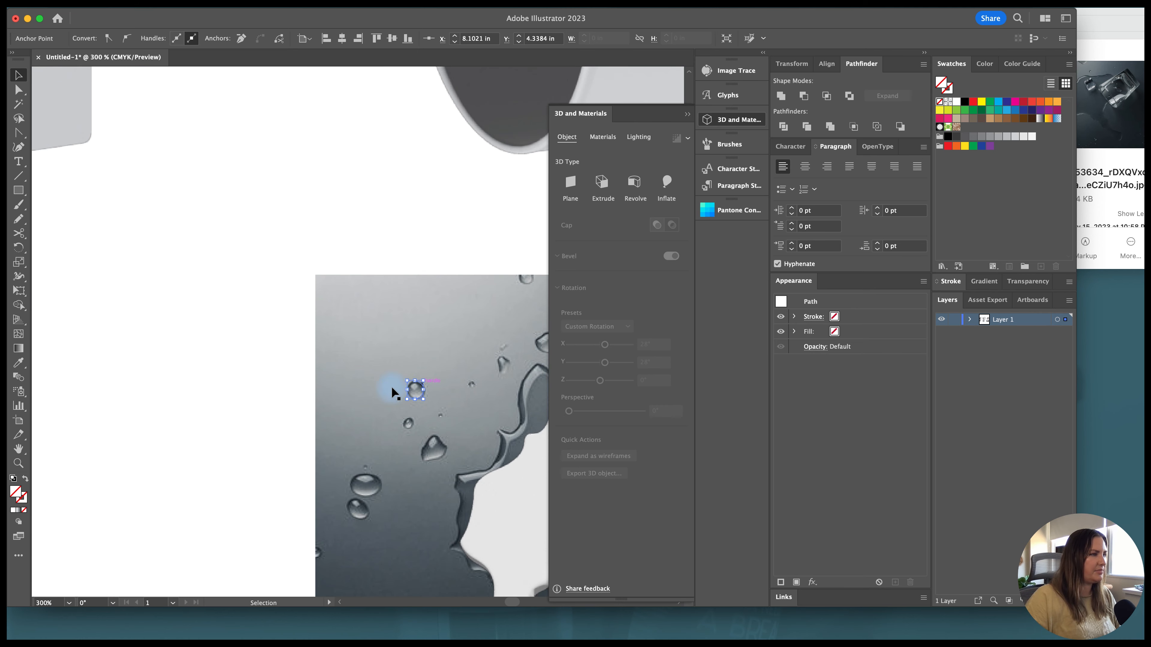
# Give the traced round water-drop path a white fill and apply the 3D Inflate effect to it.
pyautogui.click(209, 376)
pyautogui.click(422, 388)
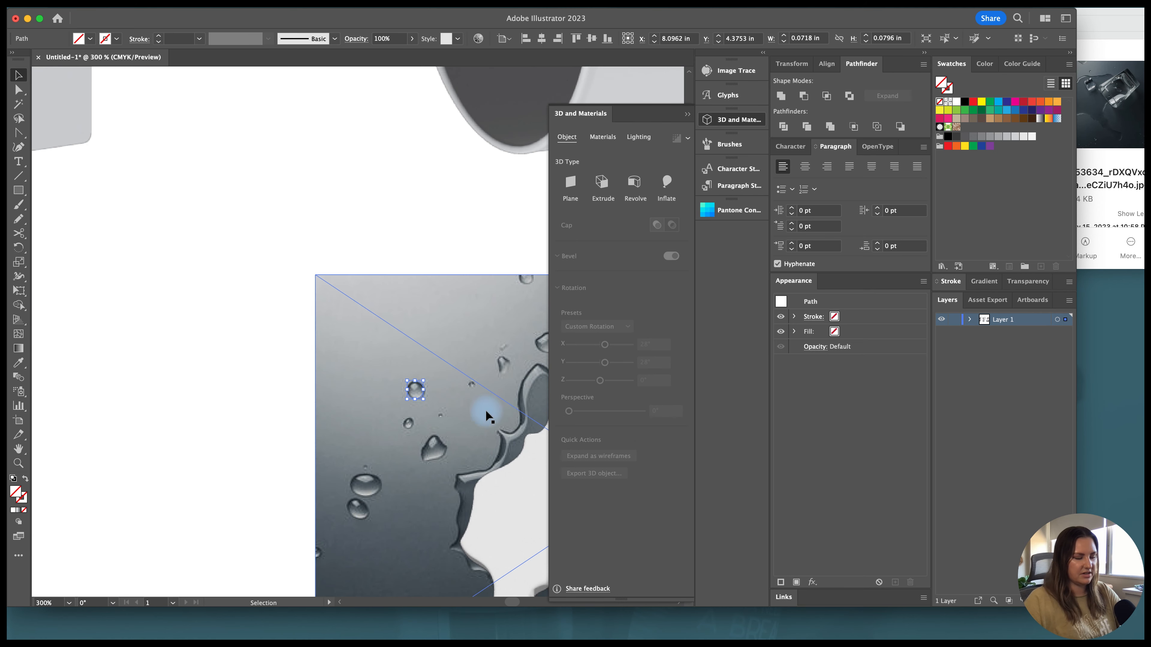
pyautogui.press('i')
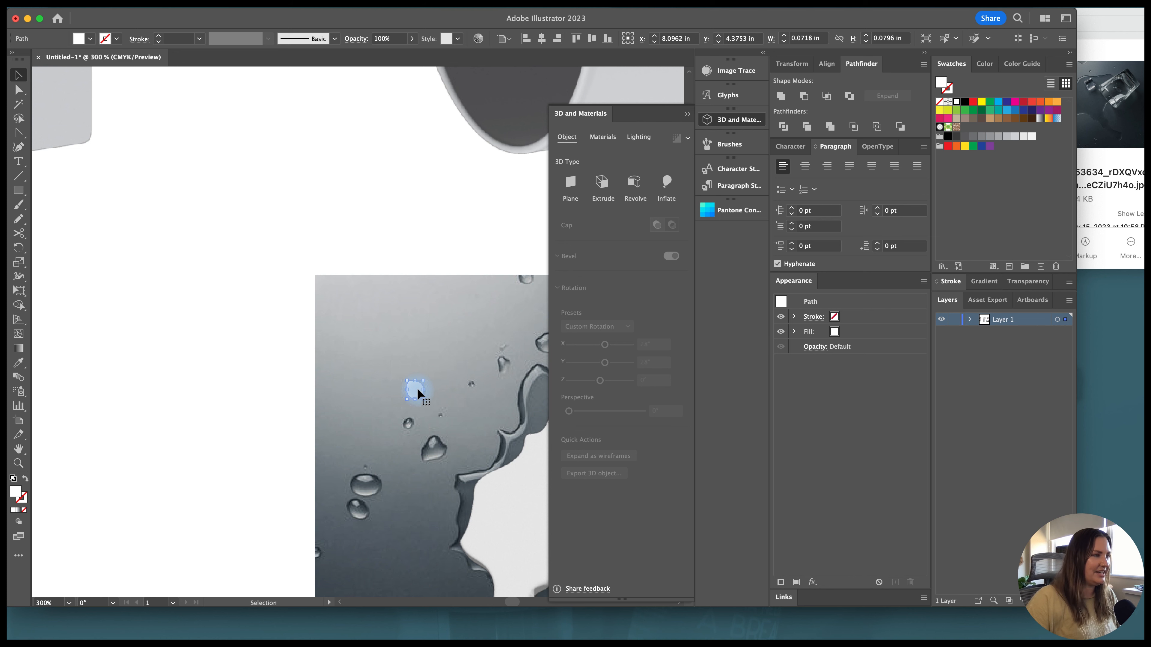
pyautogui.click(670, 183)
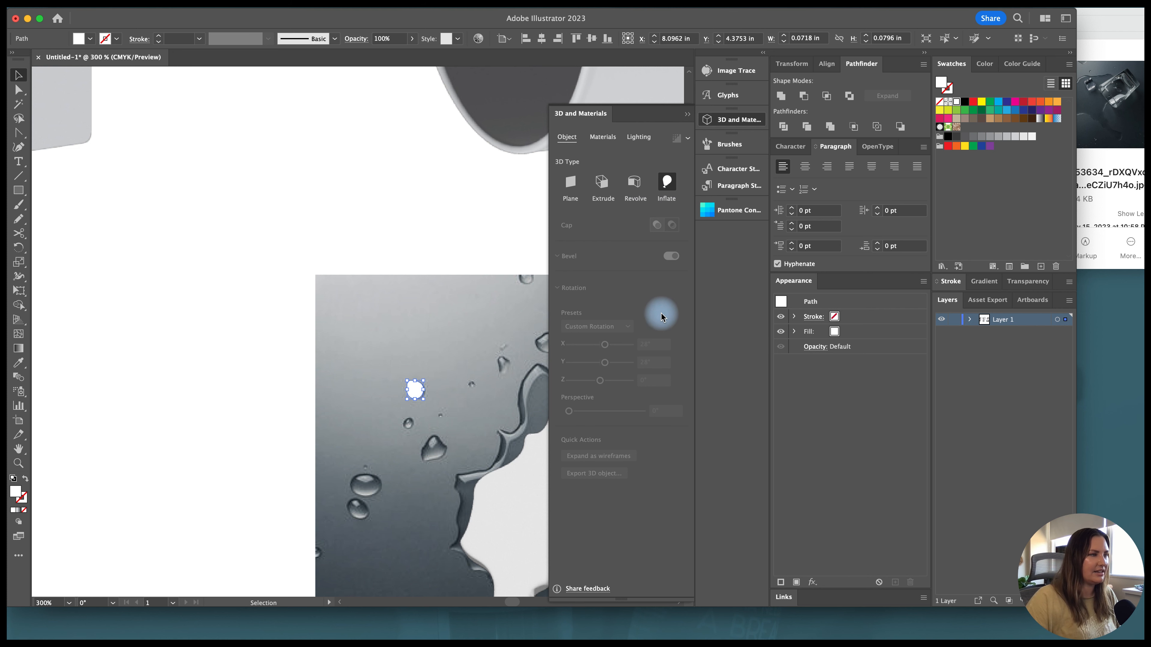
# Set the inflated drop's volume to 66% and its rotation to 49° on X and 56° on Y.
pyautogui.moveTo(589, 237); pyautogui.dragTo(560, 231)
pyautogui.moveTo(643, 322); pyautogui.dragTo(587, 329)
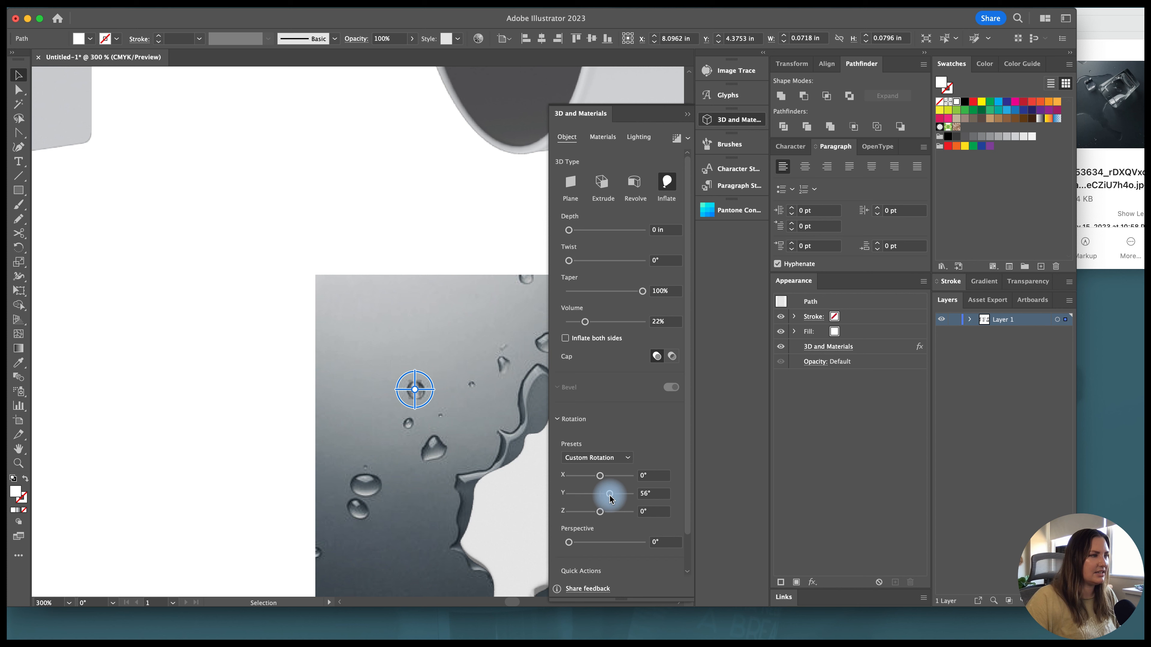
pyautogui.moveTo(584, 321); pyautogui.dragTo(603, 325)
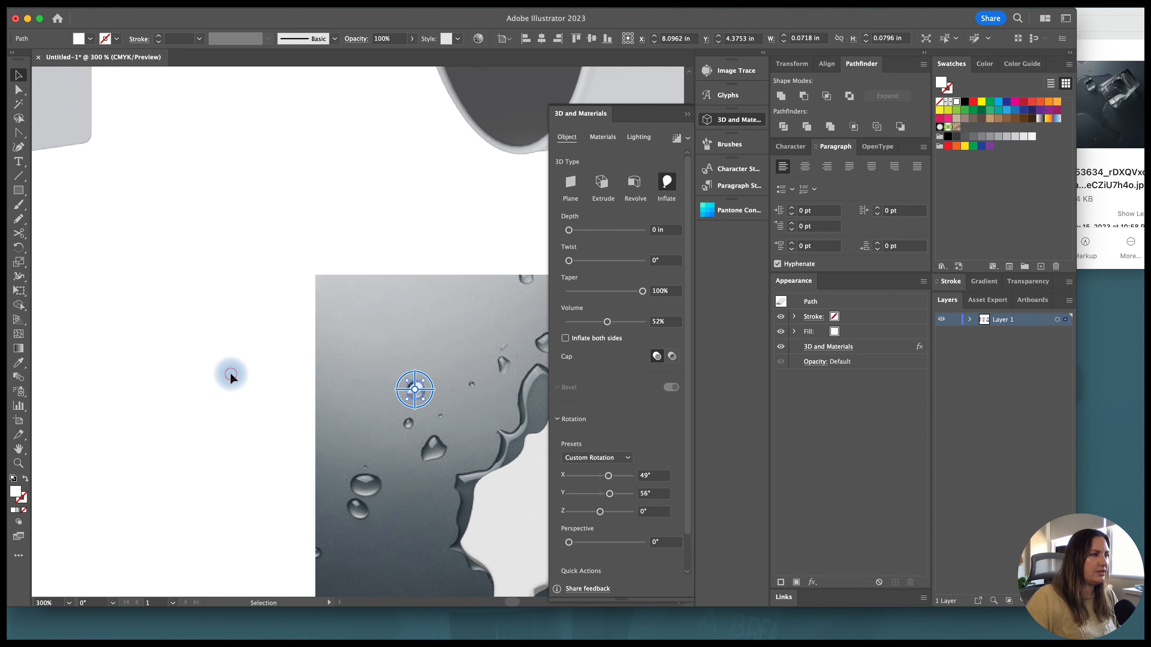
pyautogui.moveTo(607, 321); pyautogui.dragTo(620, 324)
pyautogui.click(296, 372)
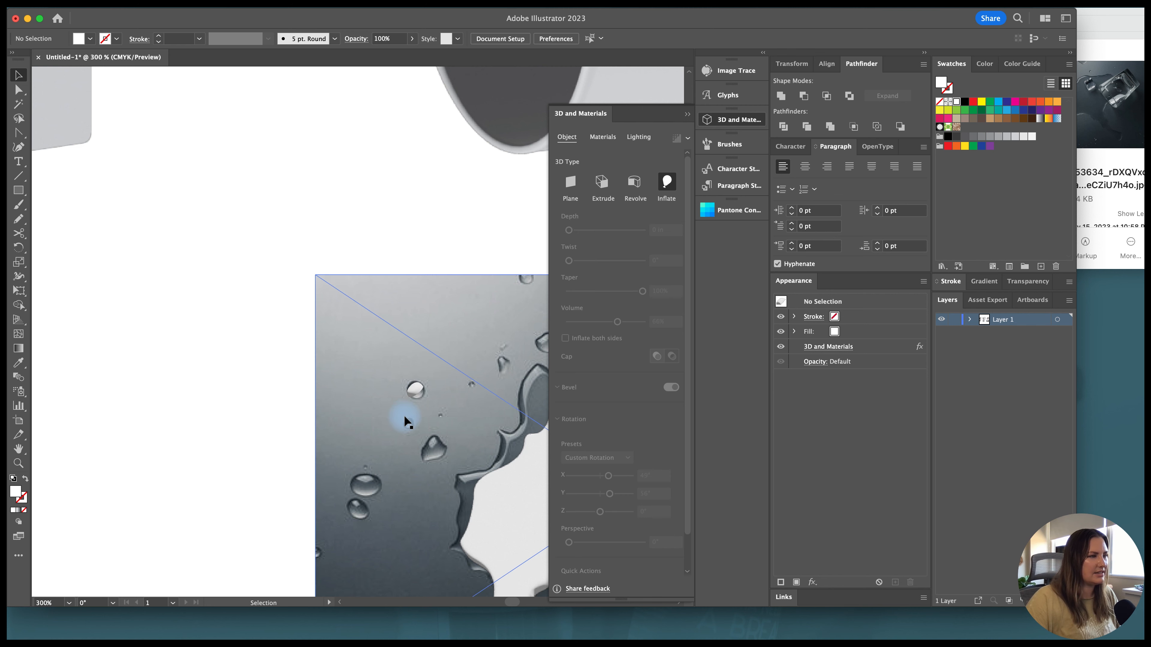
pyautogui.click(418, 388)
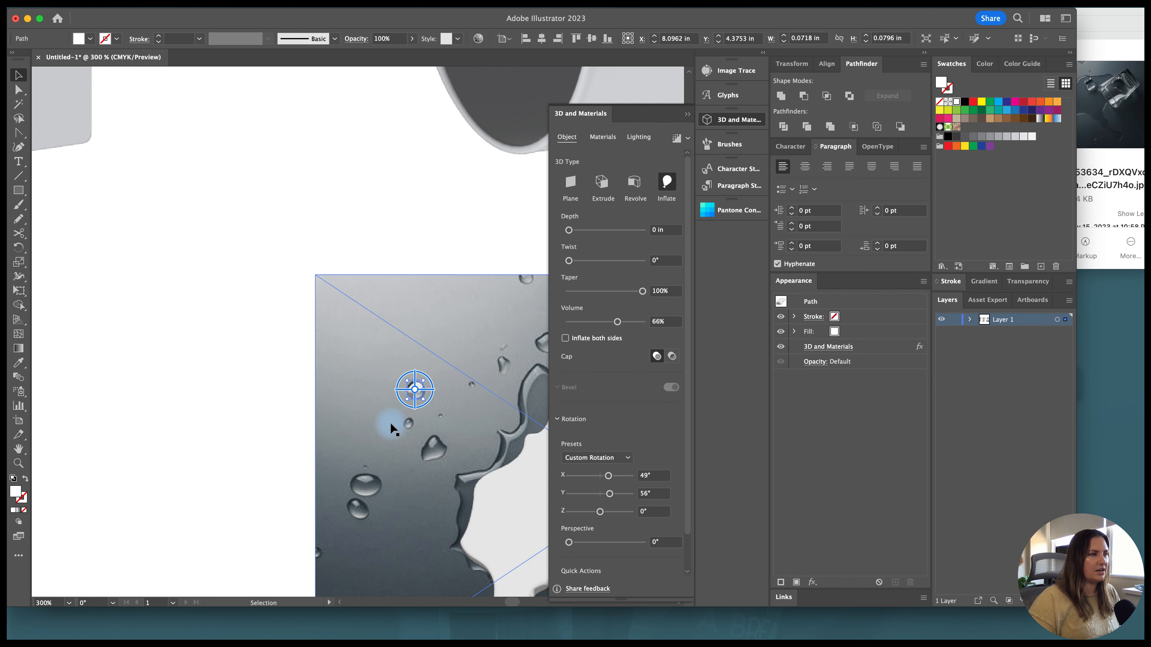
pyautogui.click(271, 387)
pyautogui.keyDown('alt'); pyautogui.scroll(10, 412, 390); pyautogui.keyUp('alt')
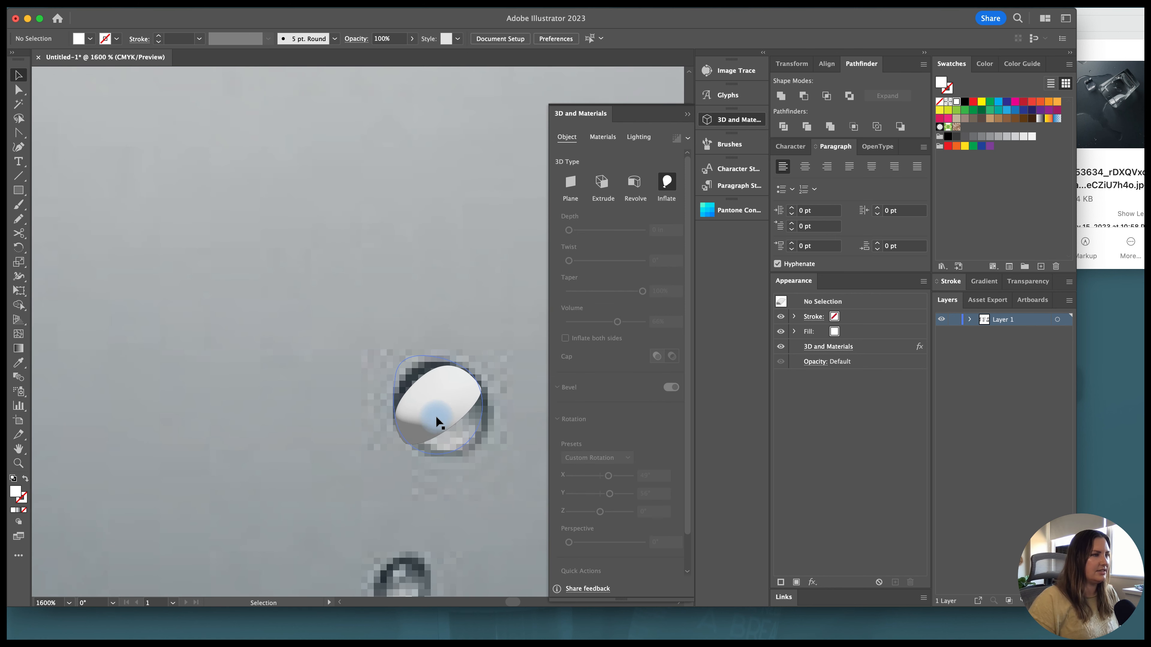
# Duplicate the inflated drop onto the teardrop-shaped droplet below it and reshape the copy's anchor points to follow that droplet's outline.
pyautogui.click(422, 384)
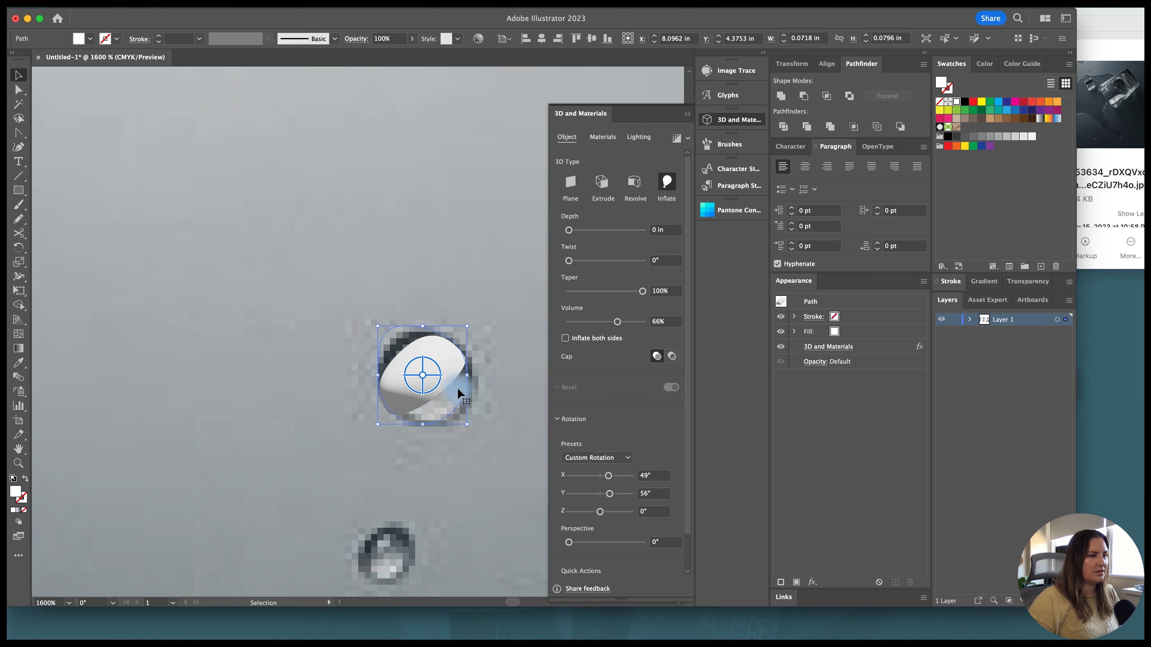
pyautogui.keyDown('alt'); pyautogui.scroll(-10, 442, 392); pyautogui.keyUp('alt')
pyautogui.keyDown('alt'); pyautogui.scroll(5, 446, 399); pyautogui.keyUp('alt')
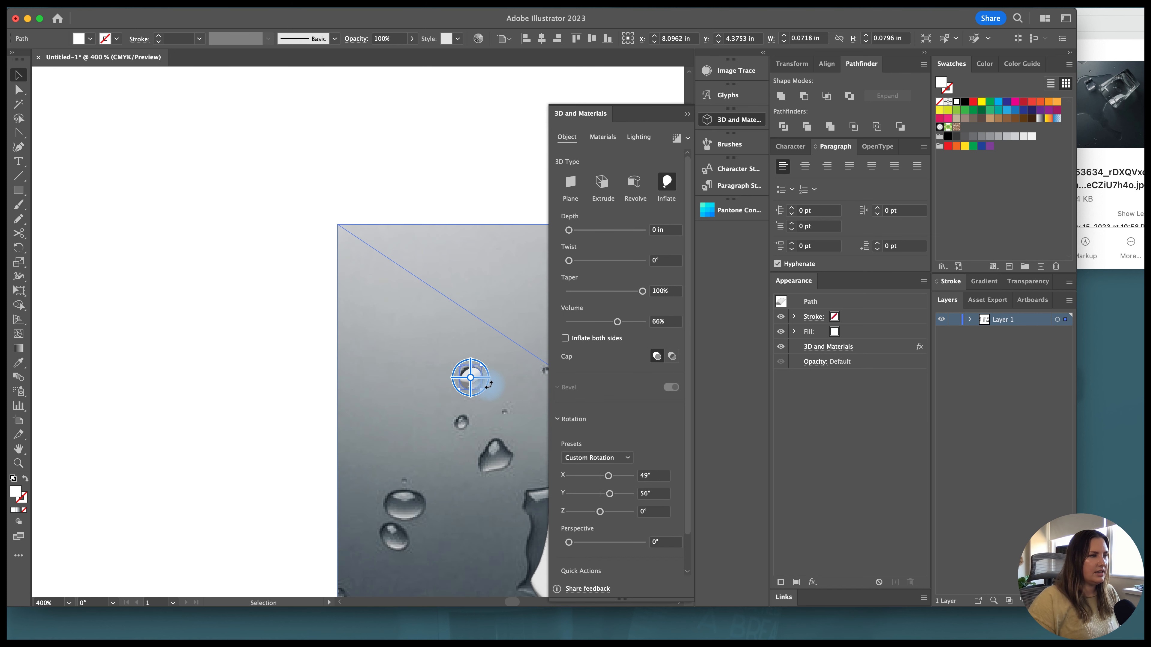
pyautogui.keyDown('alt'); pyautogui.moveTo(471, 378); pyautogui.dragTo(446, 528); pyautogui.keyUp('alt')
pyautogui.press('a')
pyautogui.keyDown('alt'); pyautogui.scroll(5, 496, 457); pyautogui.keyUp('alt')
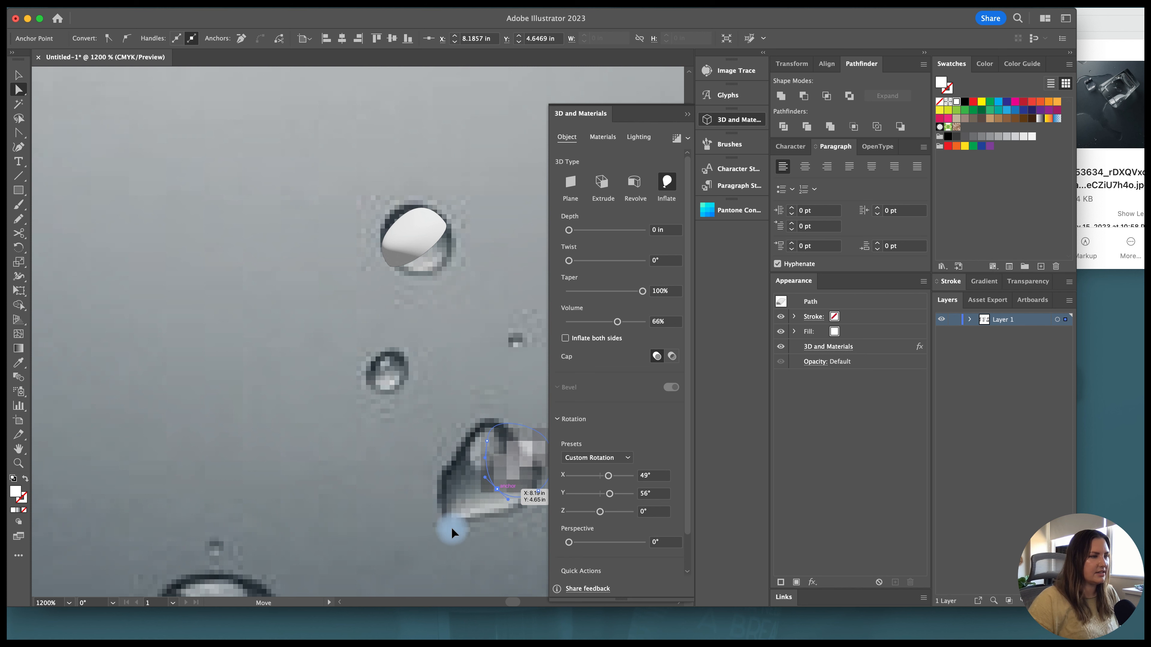
pyautogui.moveTo(488, 445); pyautogui.dragTo(450, 459)
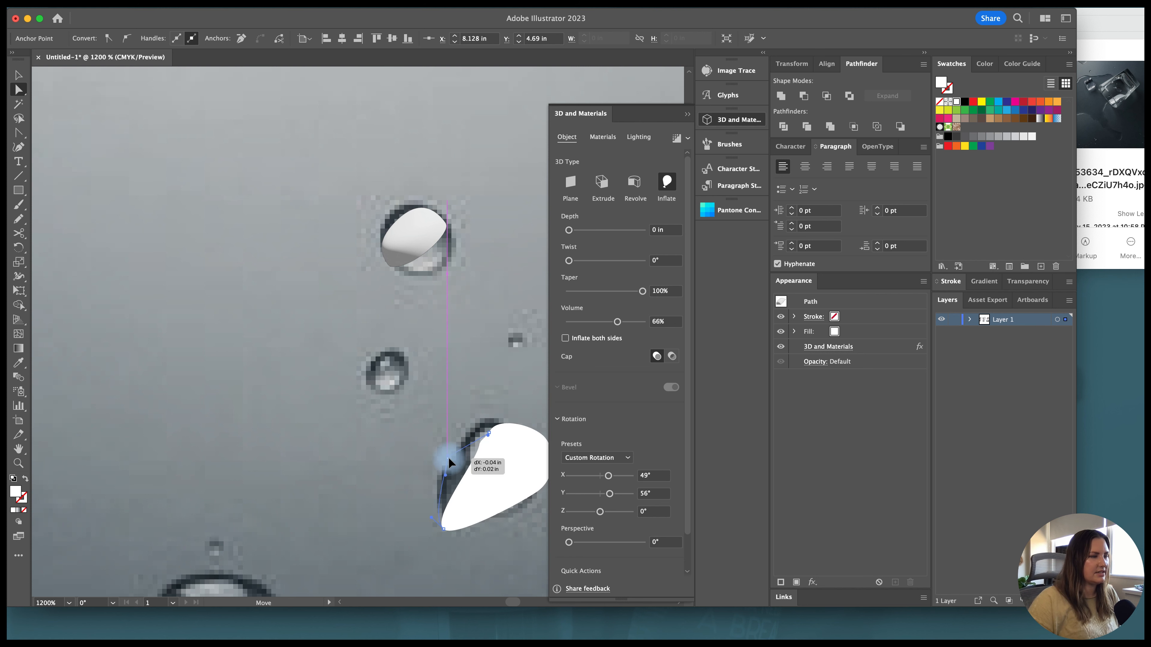
# Select both inflated drops, the splash, and the lower-row box and cylinder shapes, and collect them for export as multiple assets.
pyautogui.press('v')
pyautogui.keyDown('alt'); pyautogui.scroll(-2, 511, 490); pyautogui.keyUp('alt')
pyautogui.click(463, 365)
pyautogui.keyDown('alt'); pyautogui.scroll(-2, 443, 398); pyautogui.keyUp('alt')
pyautogui.keyDown('shift'); pyautogui.click(476, 437); pyautogui.keyUp('shift')
pyautogui.hscroll(5, 477, 437)
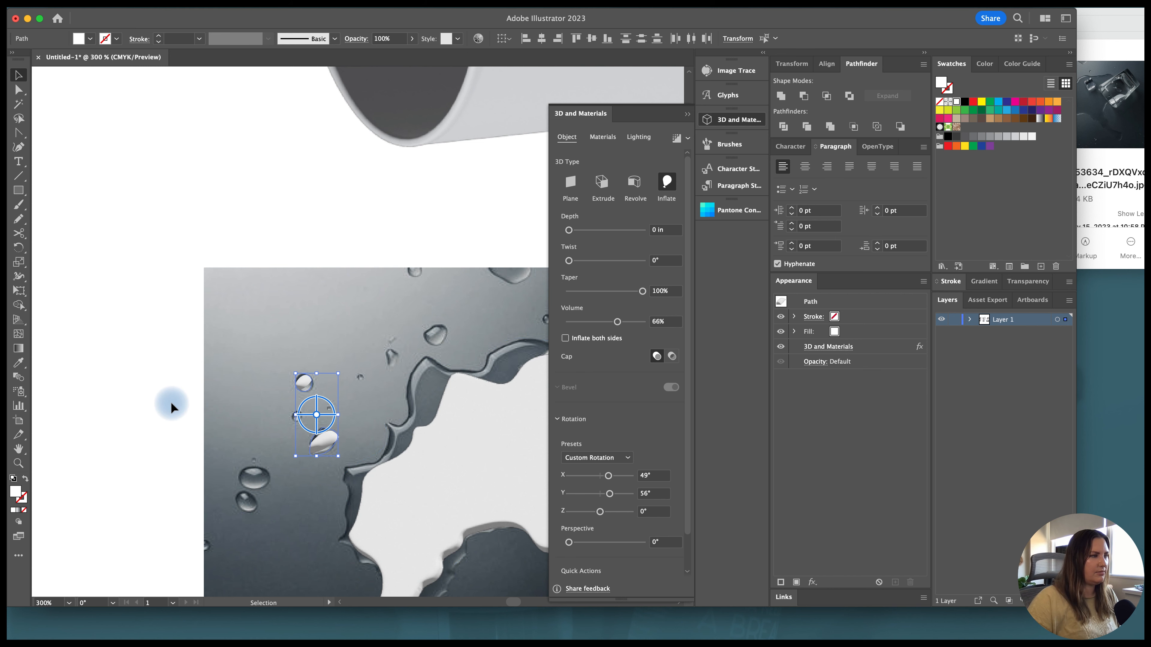
pyautogui.keyDown('shift'); pyautogui.click(450, 464); pyautogui.keyUp('shift')
pyautogui.keyDown('alt'); pyautogui.scroll(-6, 438, 464); pyautogui.keyUp('alt')
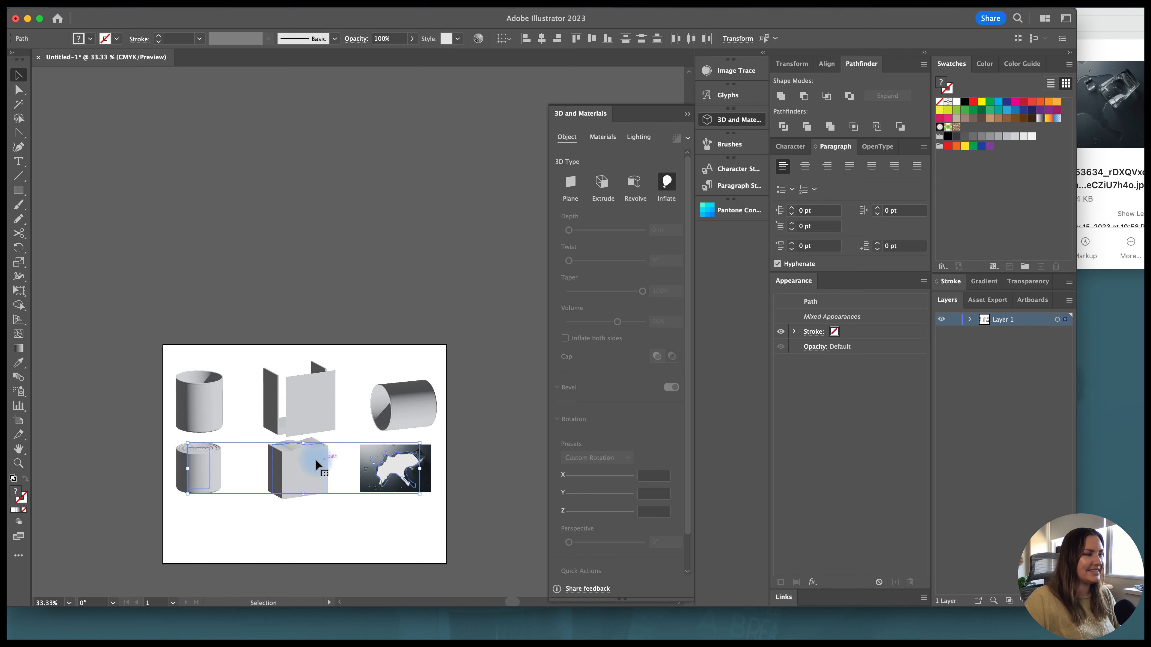
pyautogui.rightClick(312, 458)
pyautogui.moveTo(387, 615)
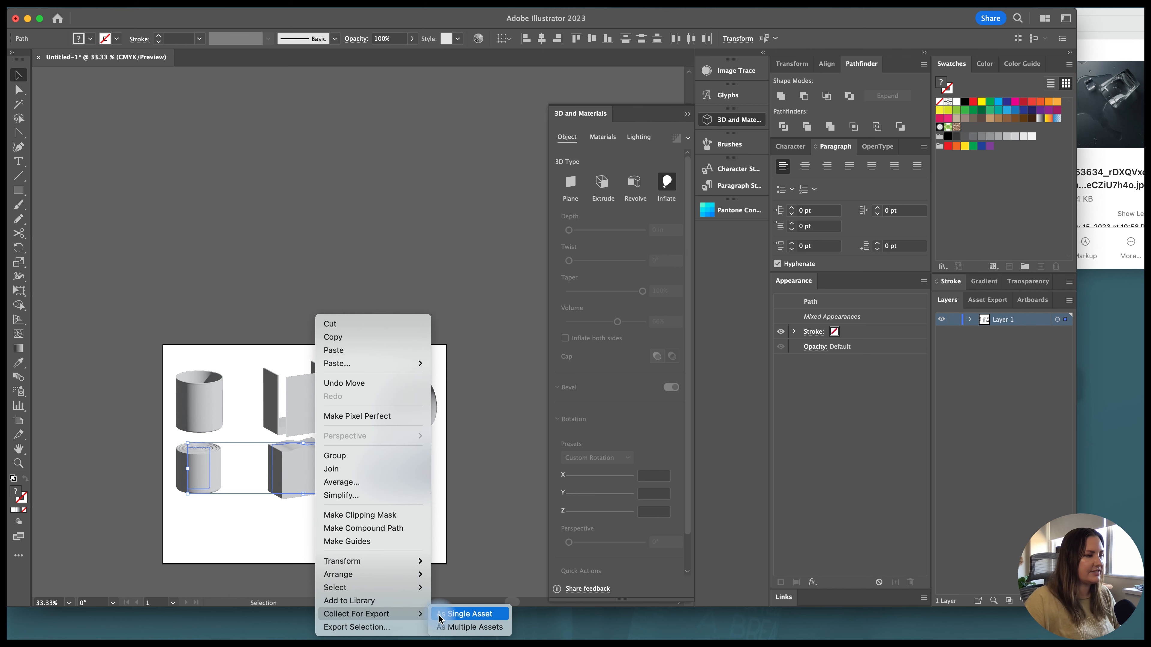
pyautogui.click(469, 627)
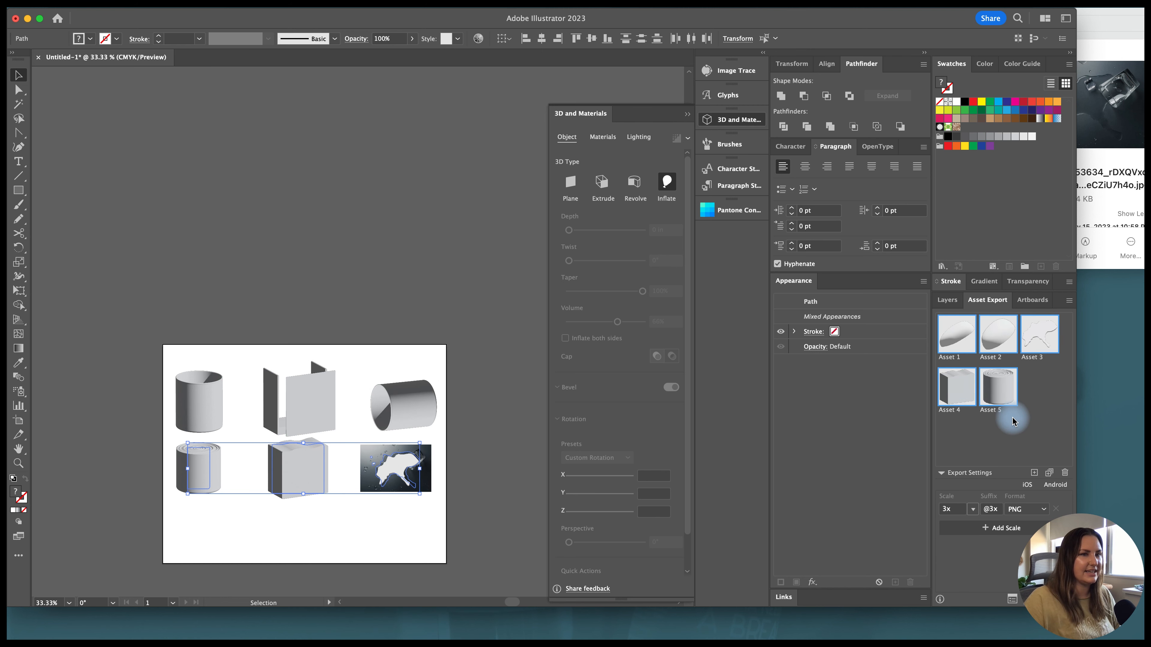
# Set the export format to OBJ and name the assets drop-1, drop-2, splash, square-liquid and round-liquid.
pyautogui.click(1035, 508)
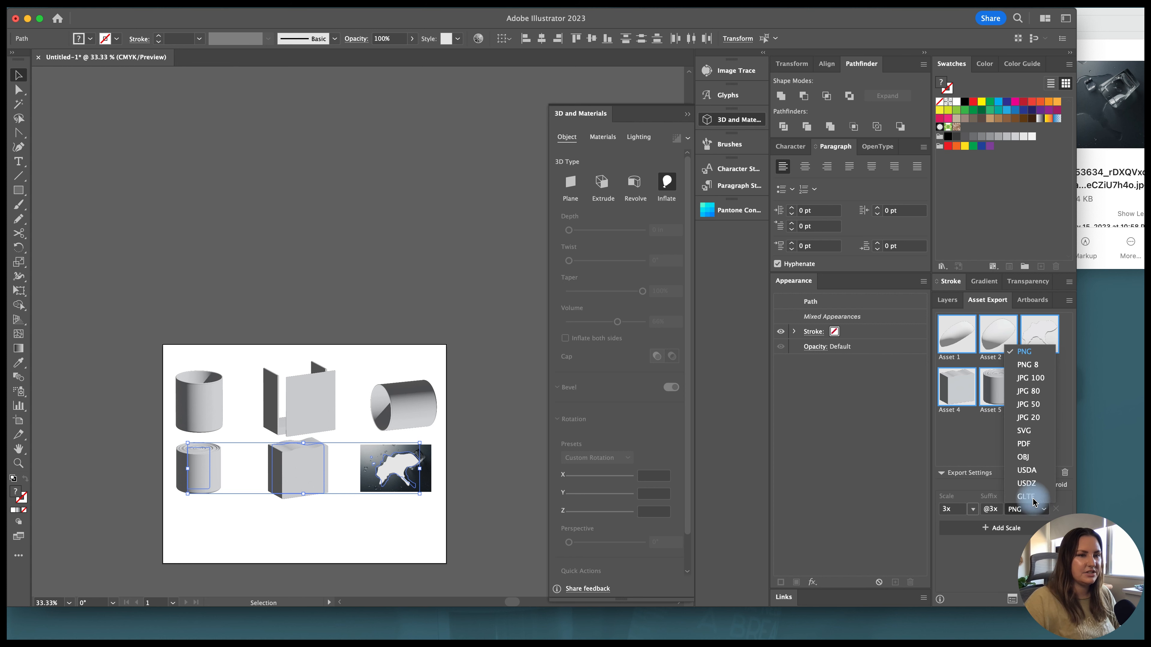
pyautogui.click(1035, 461)
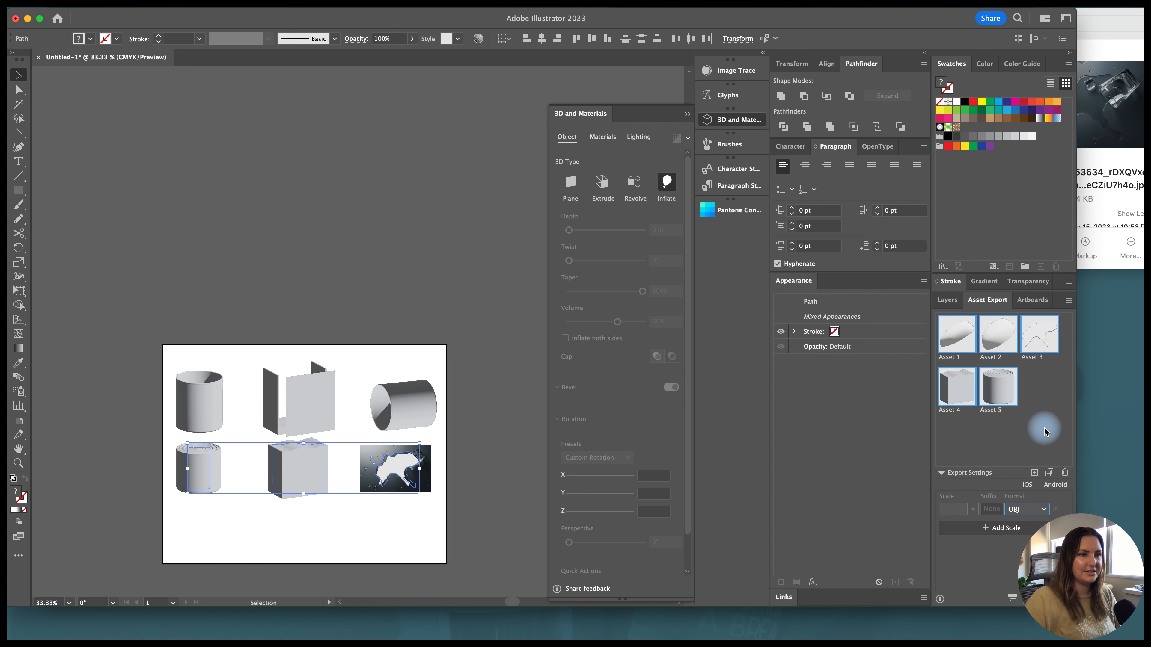
pyautogui.click(1033, 428)
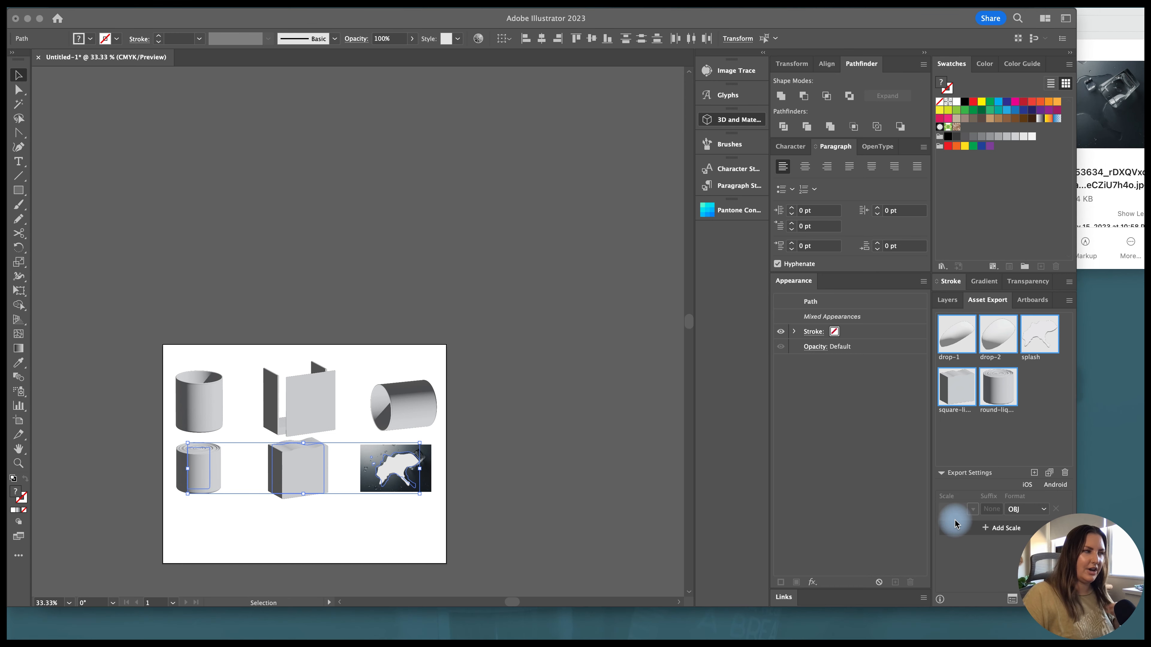
# Switch to Adobe Dimension and enlarge the canvas to 2,004 × 1,503 px at 300 pixels/inch.
pyautogui.moveTo(1146, 13)
pyautogui.mouseDown()
pyautogui.moveTo(370, 12)
pyautogui.moveTo(384, 13)
pyautogui.mouseUp()
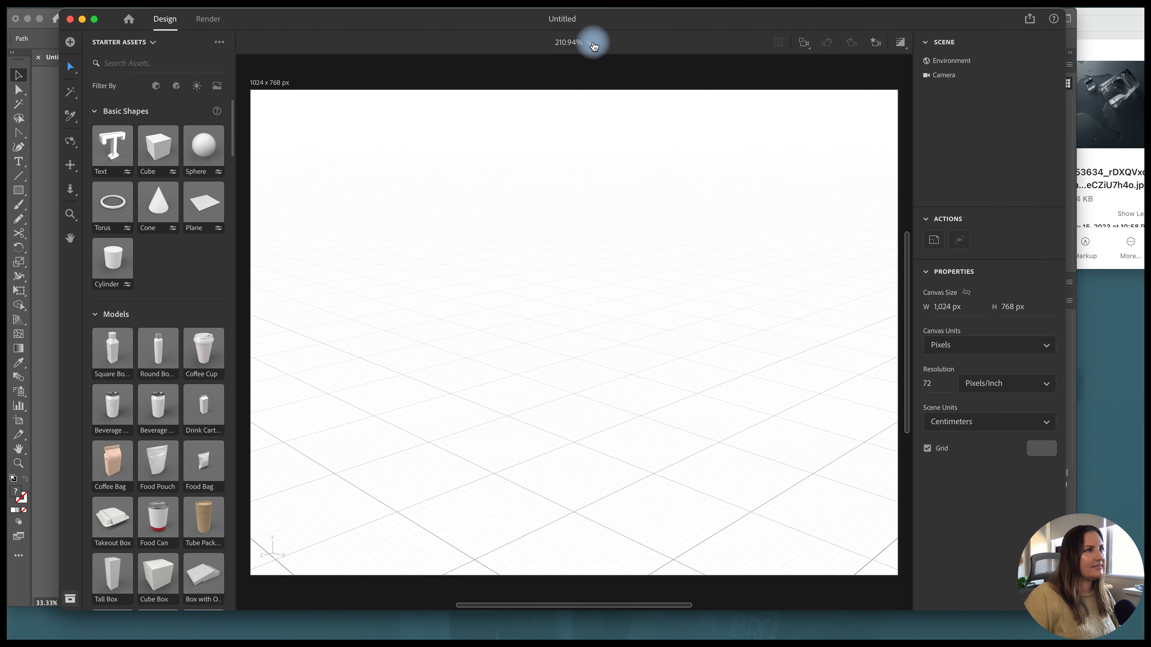
pyautogui.click(593, 46)
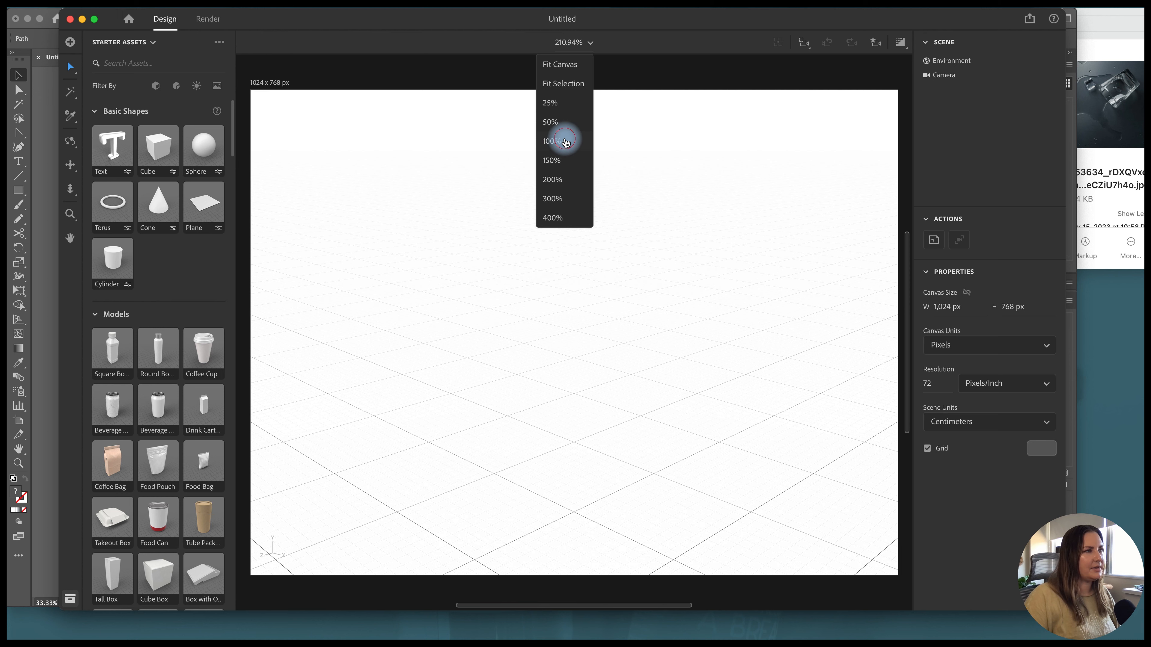
pyautogui.click(565, 139)
pyautogui.moveTo(425, 211); pyautogui.dragTo(277, 122)
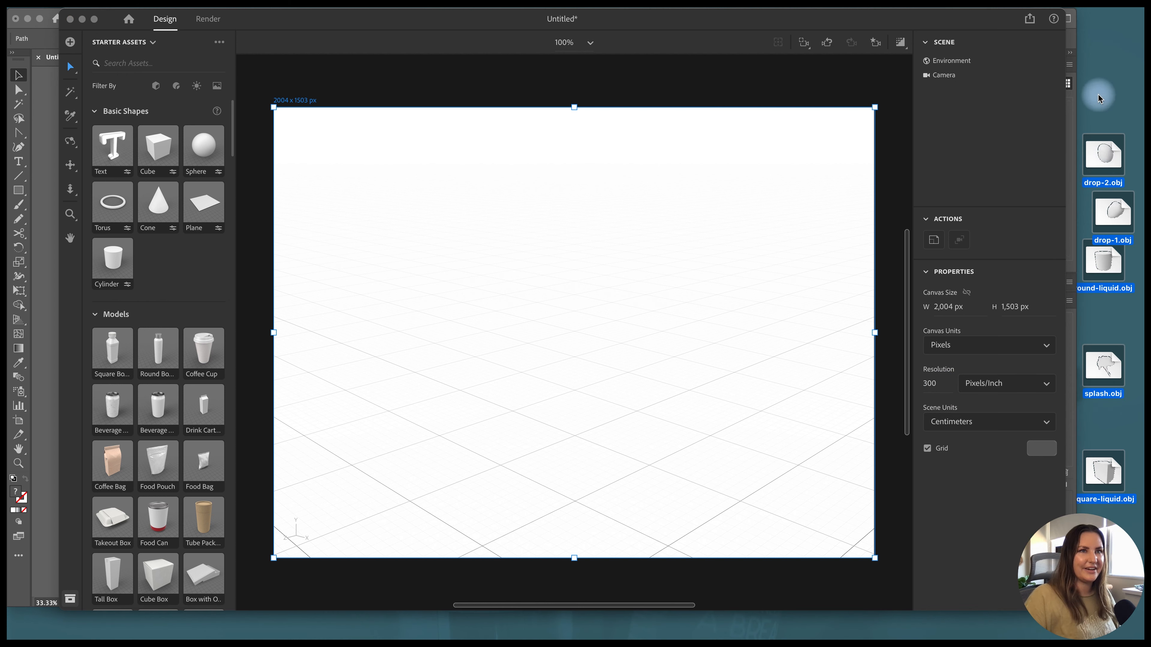
# Import round-liquid.obj into the scene and apply the Water material to it.
pyautogui.click(1103, 262)
pyautogui.moveTo(1103, 262); pyautogui.dragTo(480, 429)
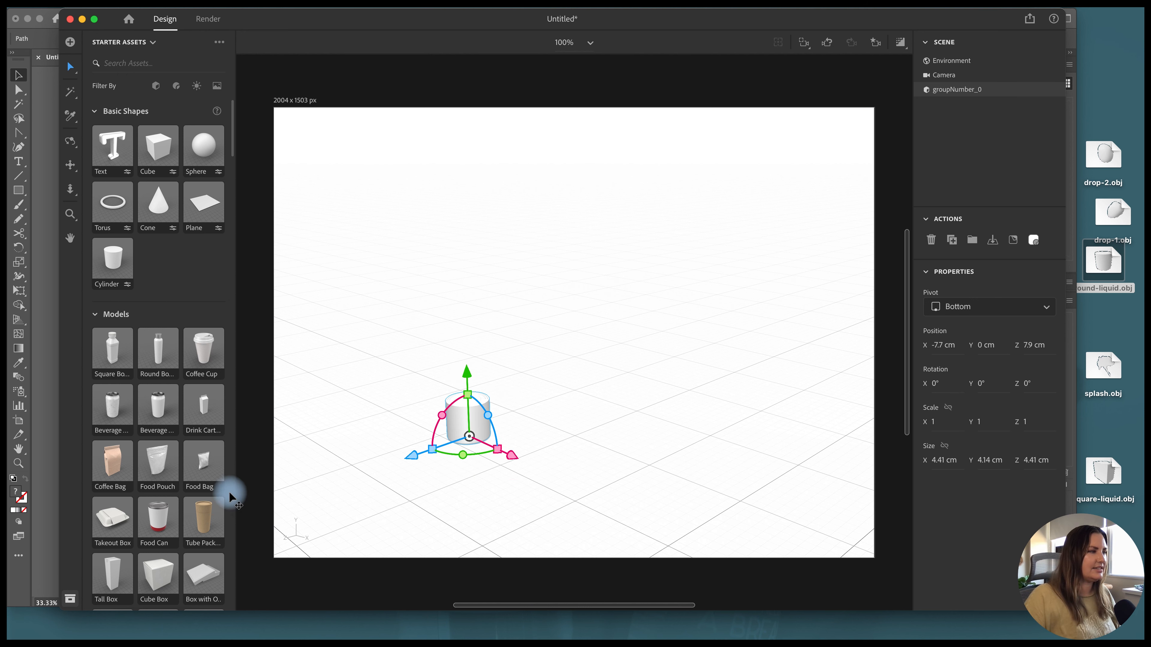
pyautogui.scroll(-8, 126, 457)
pyautogui.scroll(-15, 130, 458)
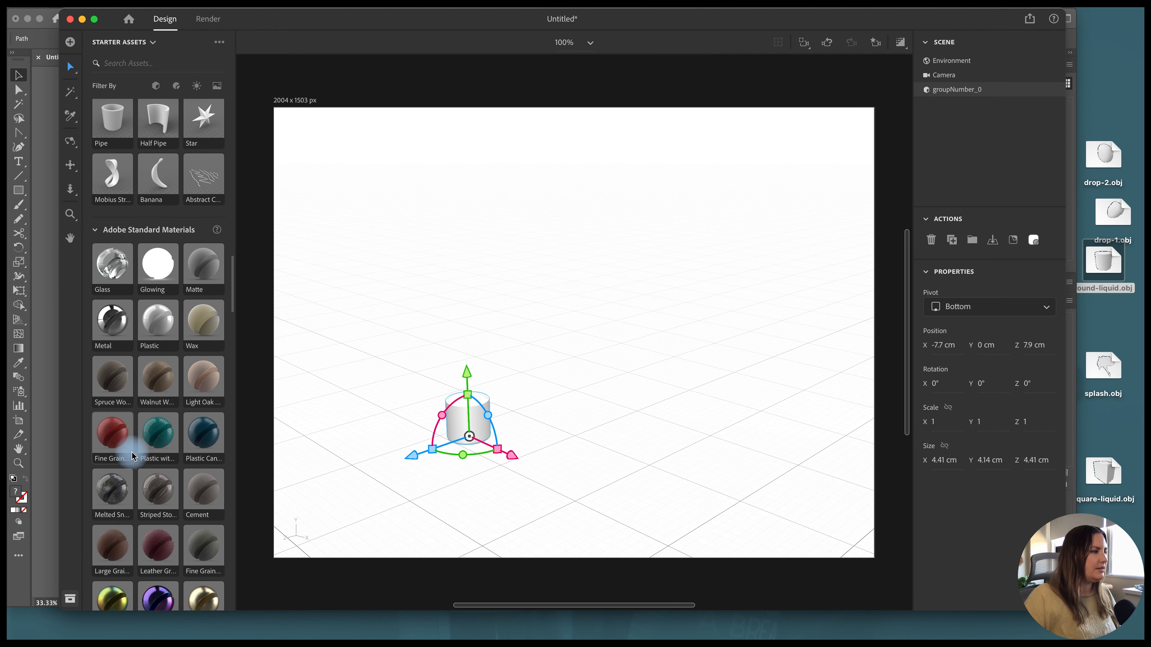
pyautogui.scroll(-7, 132, 456)
pyautogui.moveTo(120, 468); pyautogui.dragTo(478, 417)
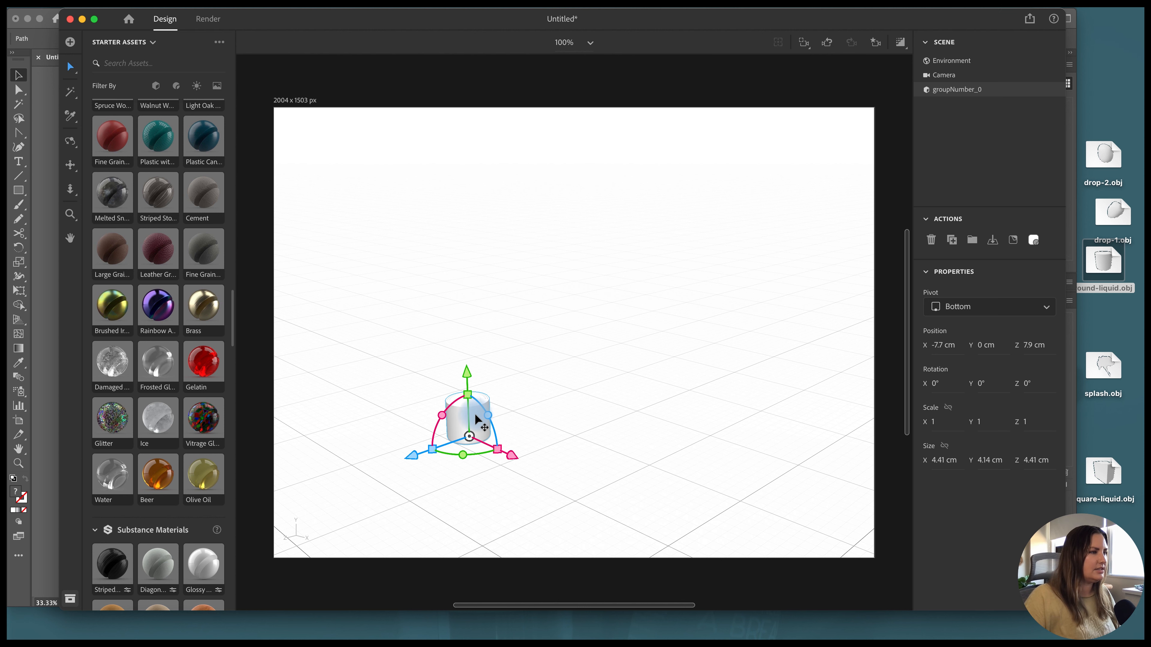
# Turn on the render preview with a closer view of the water-filled cylinder.
pyautogui.scroll(4, 411, 267)
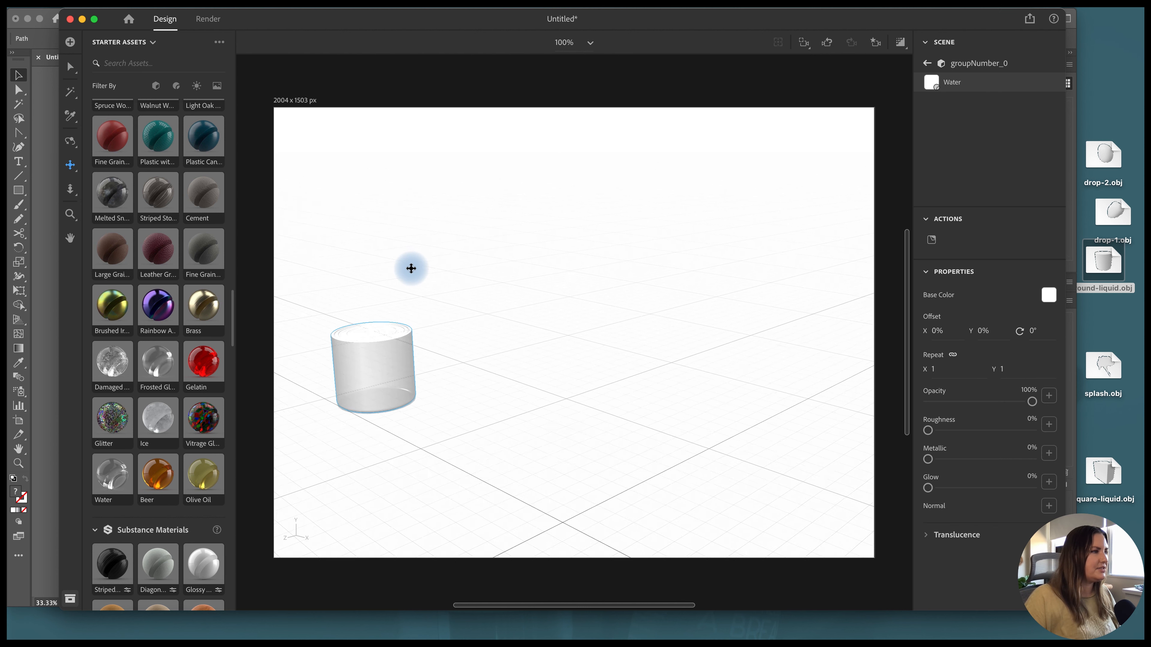
pyautogui.moveTo(349, 270); pyautogui.dragTo(453, 294)
pyautogui.click(71, 66)
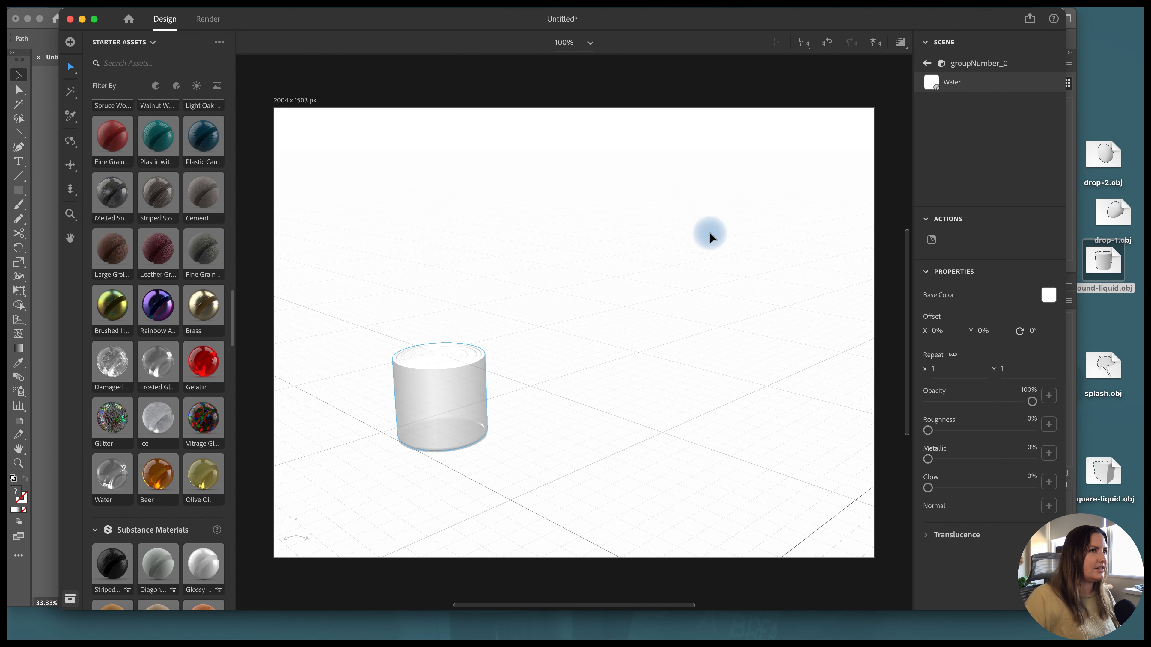
pyautogui.click(901, 43)
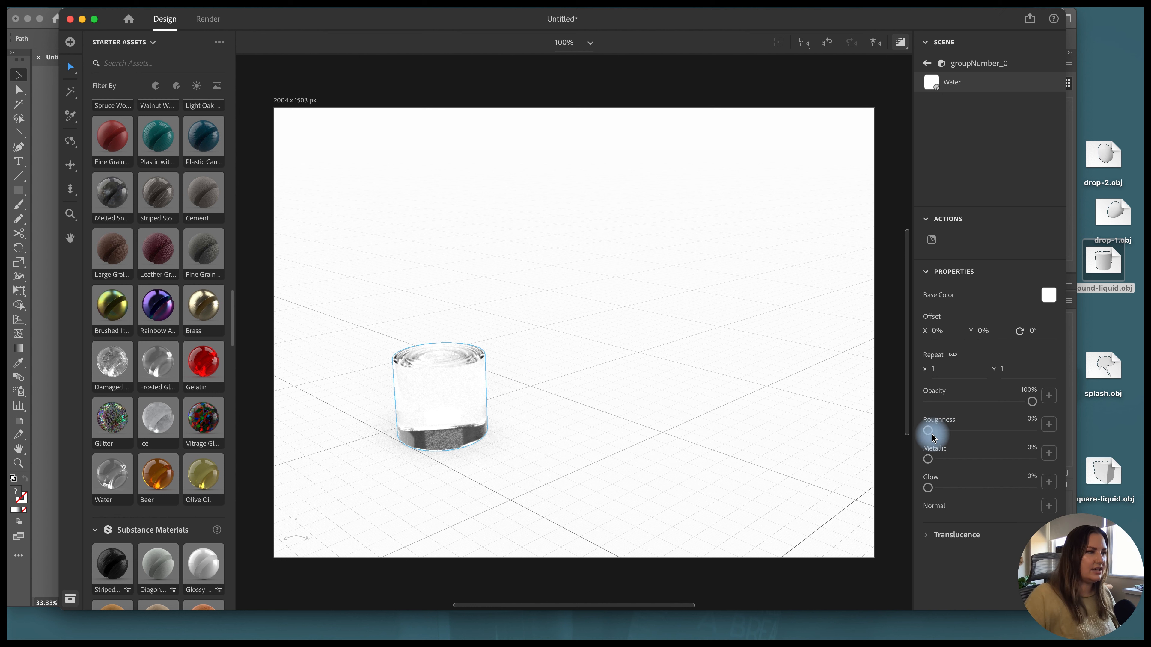
# Set the Water material's base color to light pink, hex F2D5D5.
pyautogui.click(1043, 297)
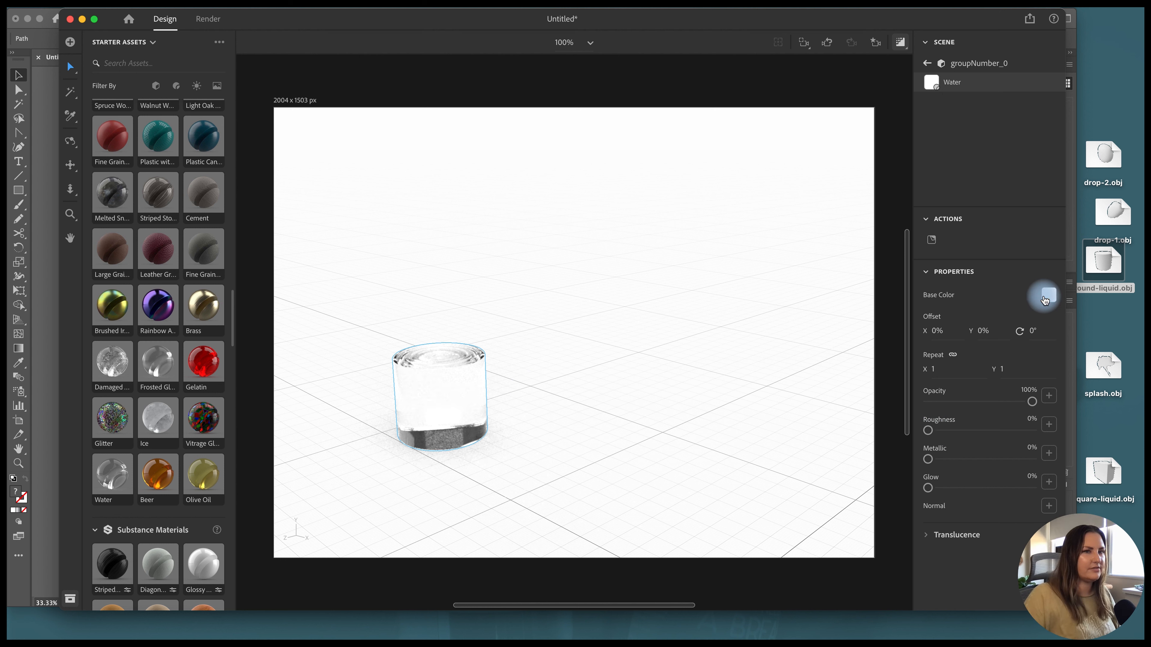
pyautogui.click(897, 229)
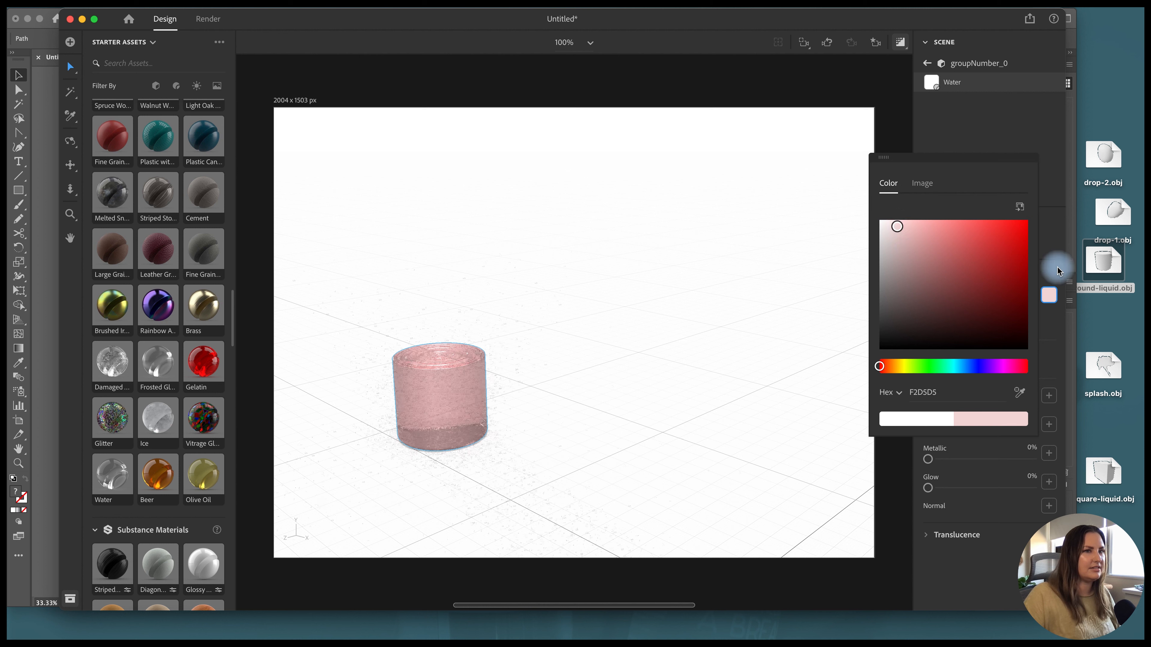
pyautogui.click(913, 489)
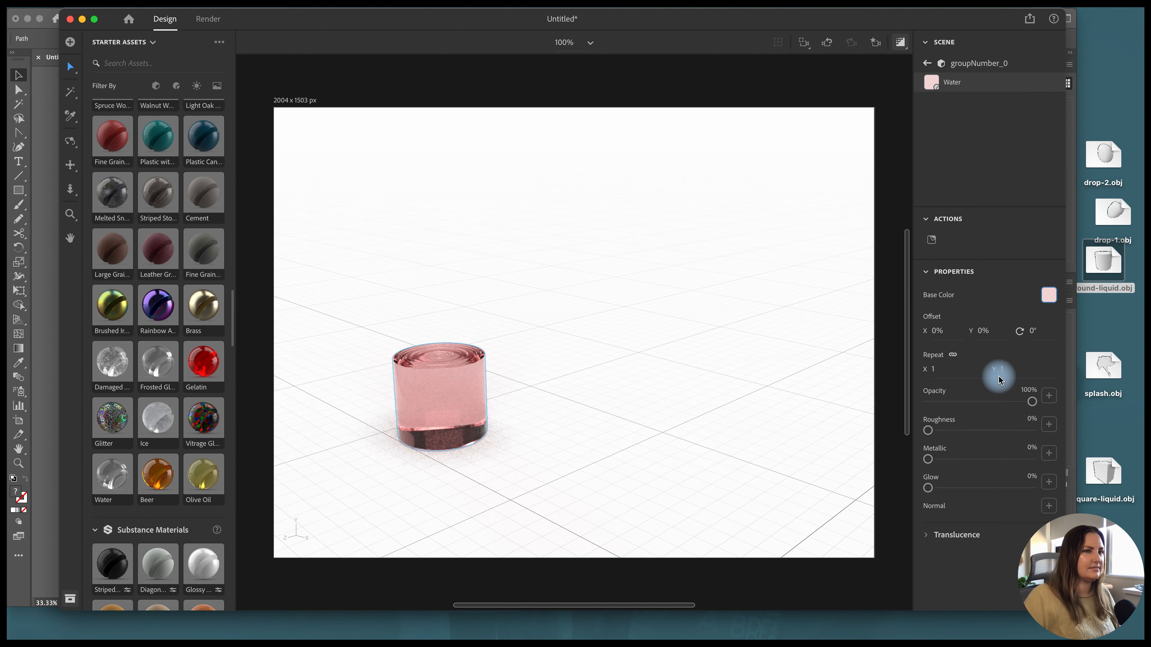
# Set the Water material's roughness to 18% and reduce its translucence.
pyautogui.click(949, 431)
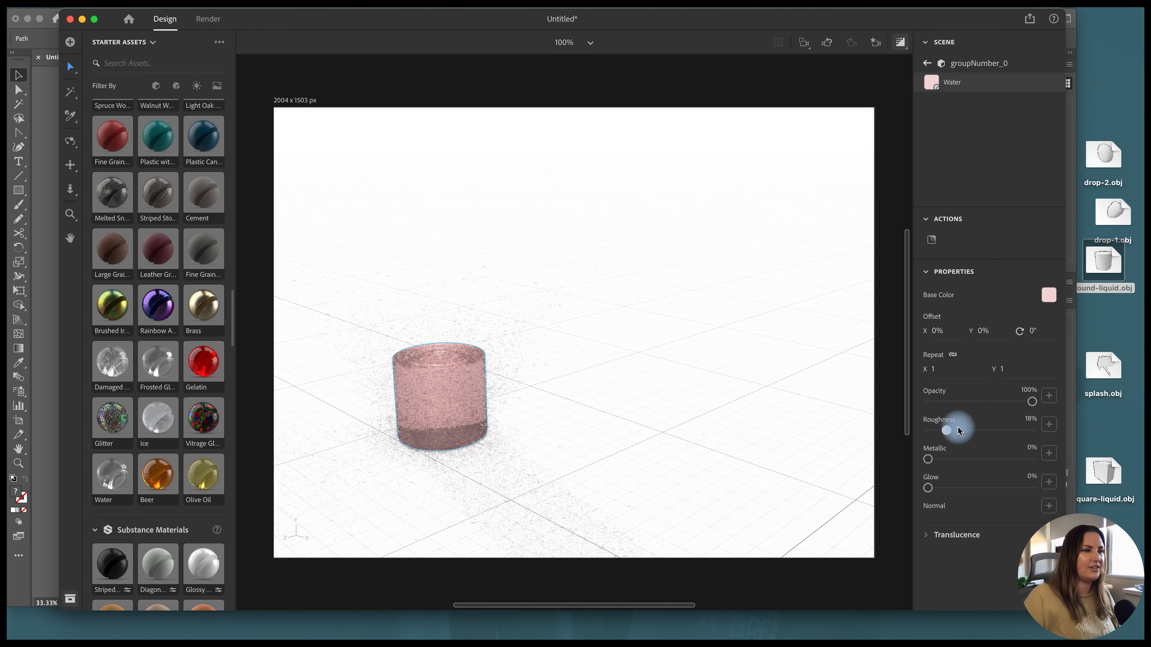
pyautogui.click(1028, 402)
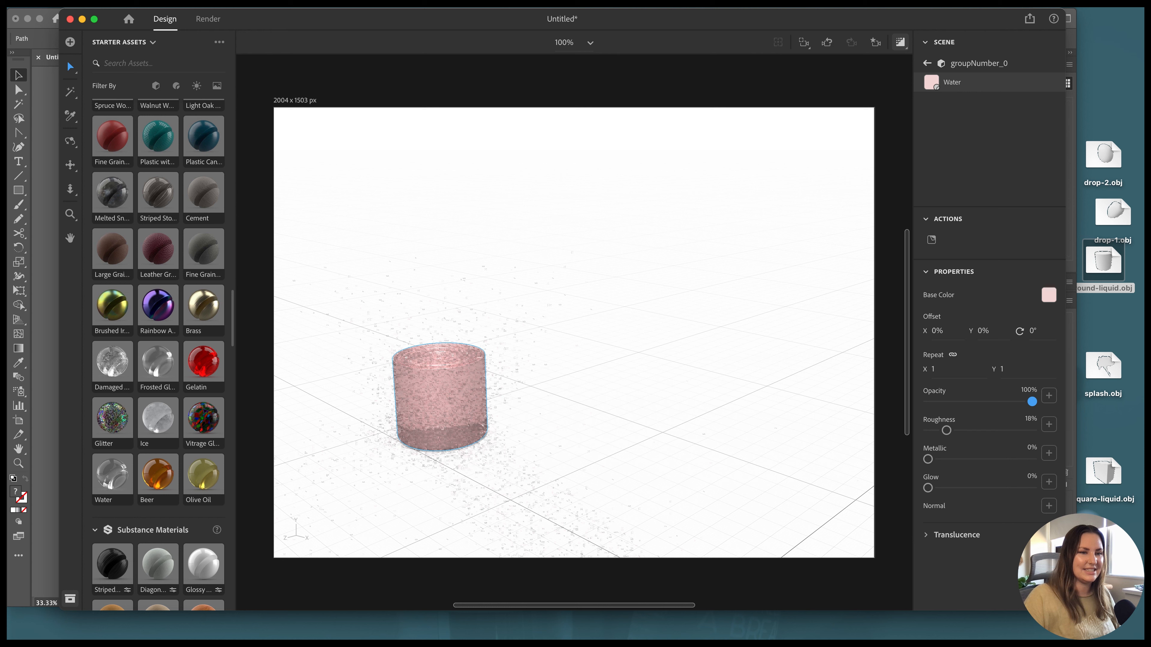
pyautogui.click(933, 542)
pyautogui.moveTo(994, 575); pyautogui.dragTo(992, 574)
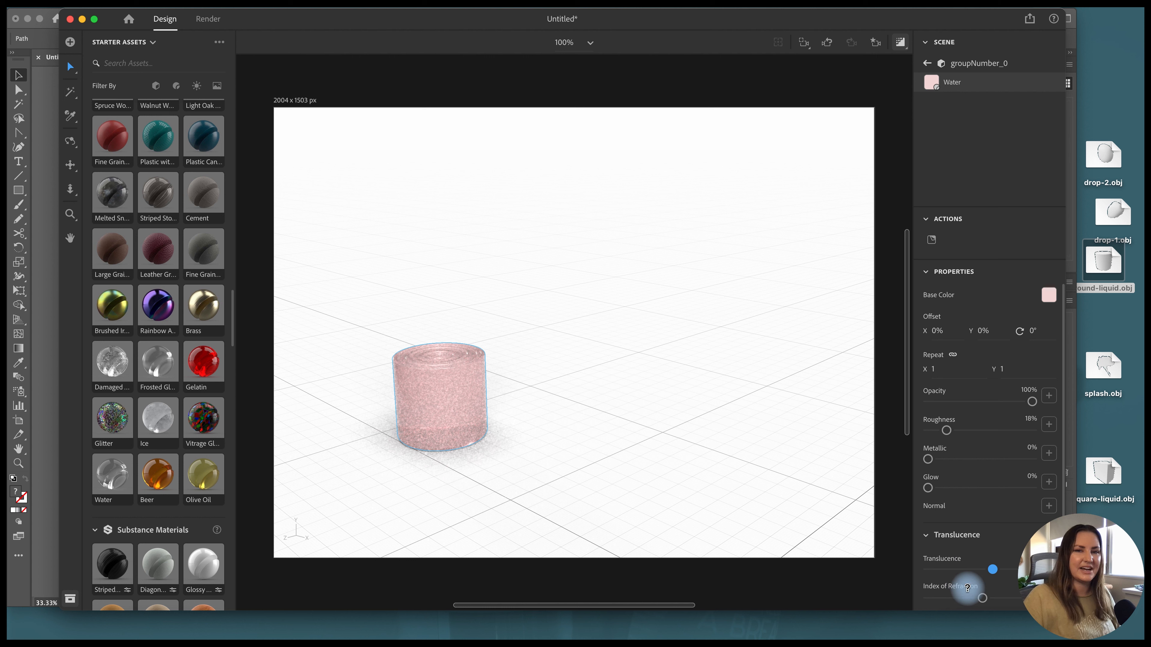
pyautogui.moveTo(967, 588)
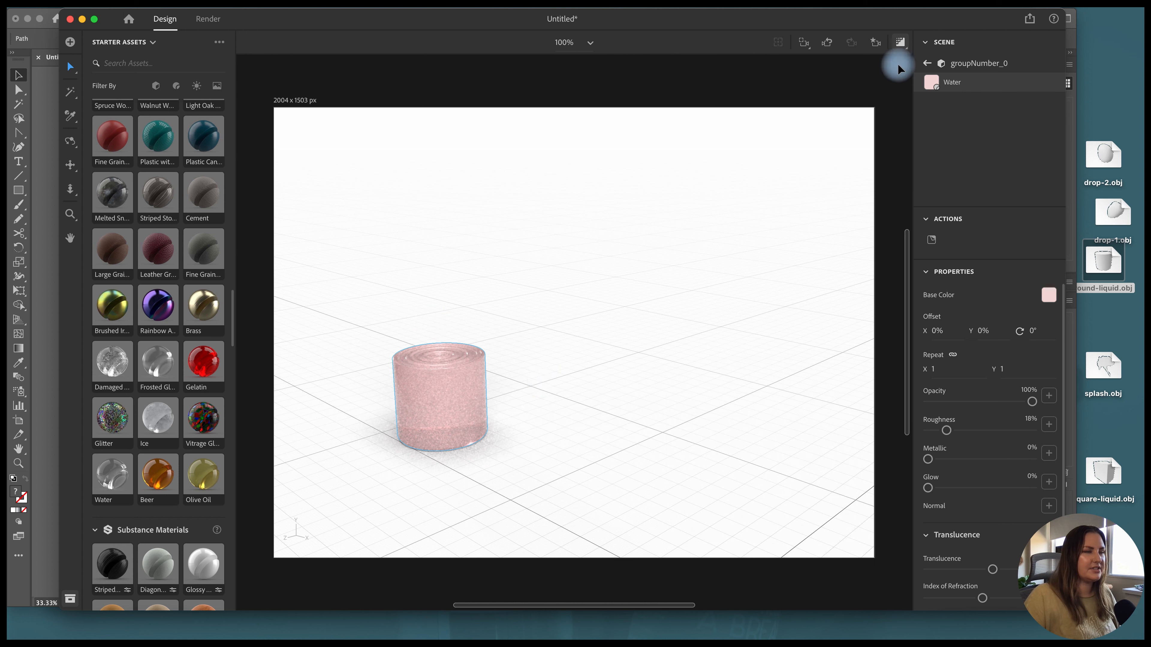
# Import square-liquid.obj next to the pink cylinder and apply the Beer material to it.
pyautogui.click(899, 42)
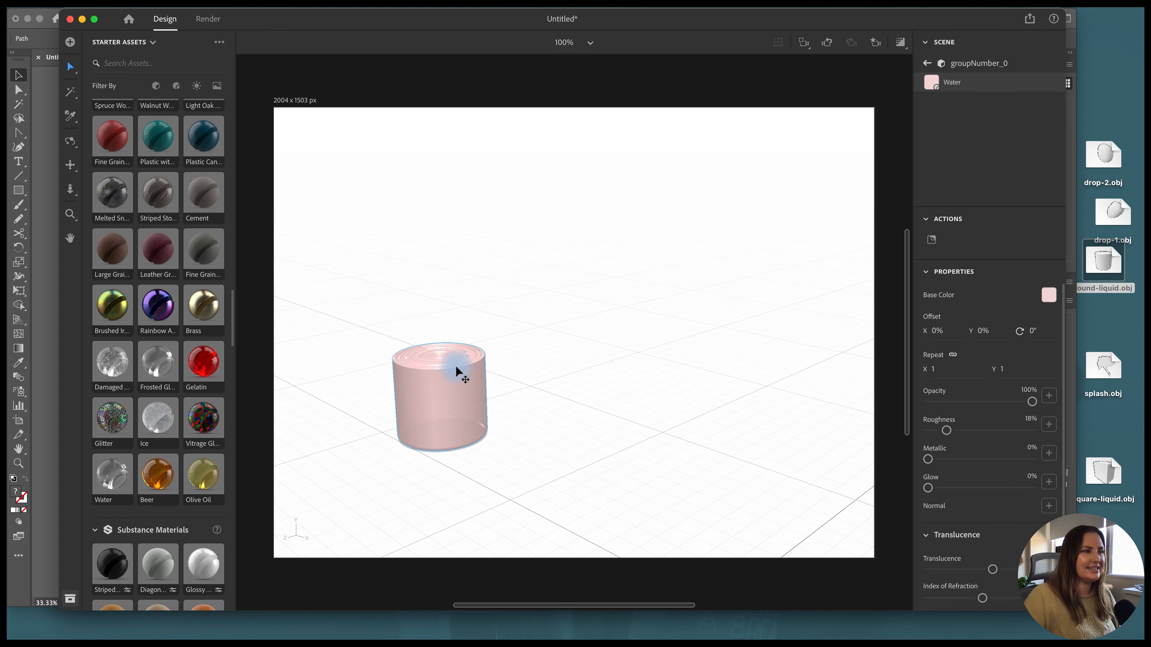
pyautogui.moveTo(1103, 471); pyautogui.dragTo(576, 365)
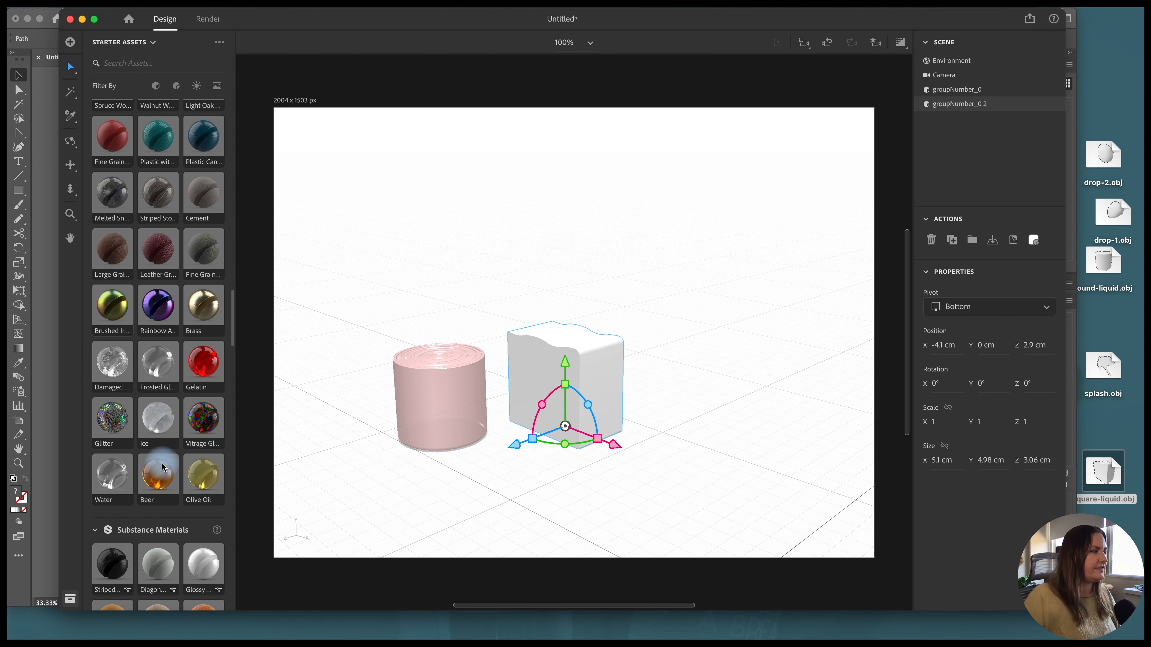
pyautogui.moveTo(161, 467); pyautogui.dragTo(594, 377)
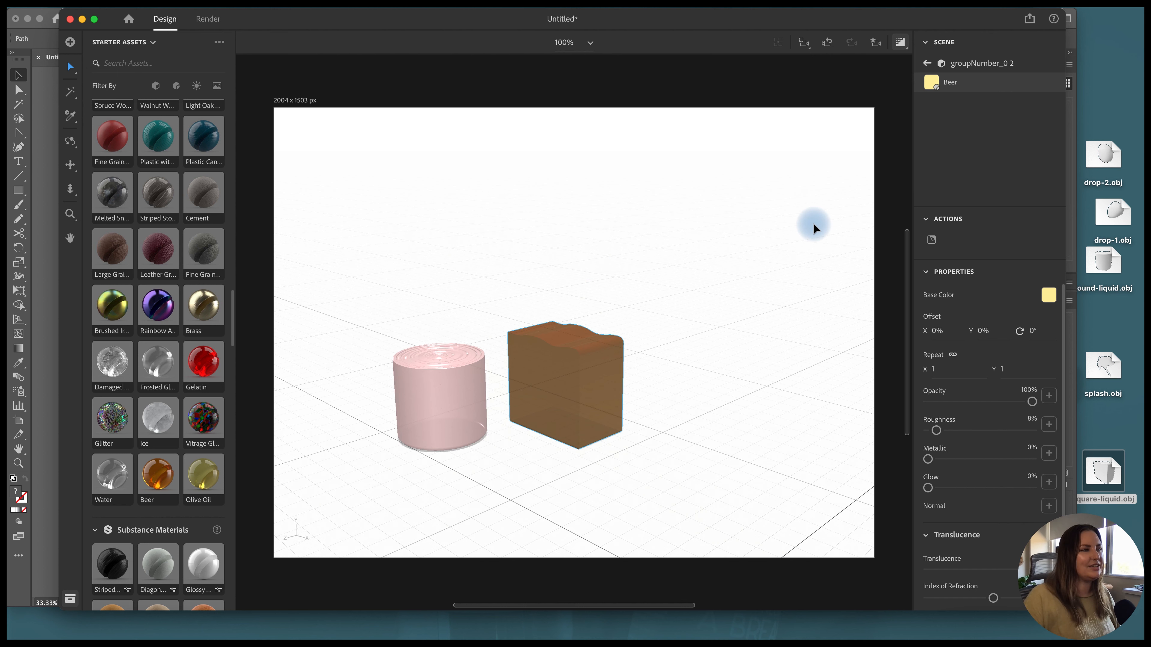
pyautogui.scroll(1, 498, 344)
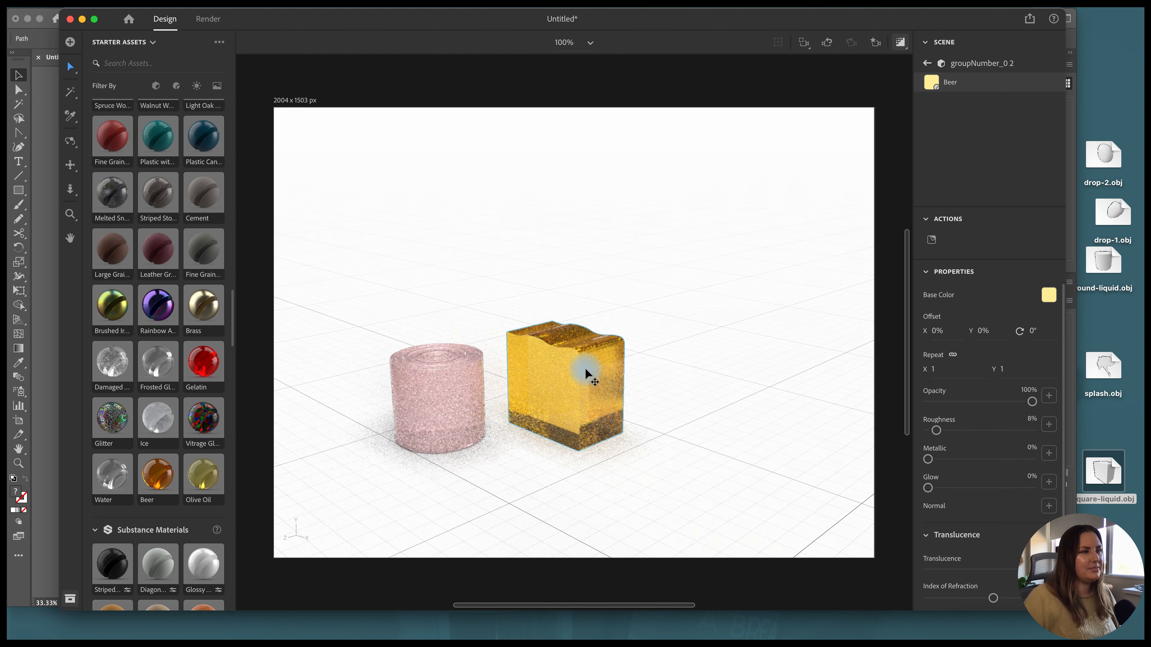
# Import splash.obj, lay it flat on the ground with an X rotation of 90°, and apply the Olive Oil material to it.
pyautogui.moveTo(1103, 366); pyautogui.dragTo(730, 403)
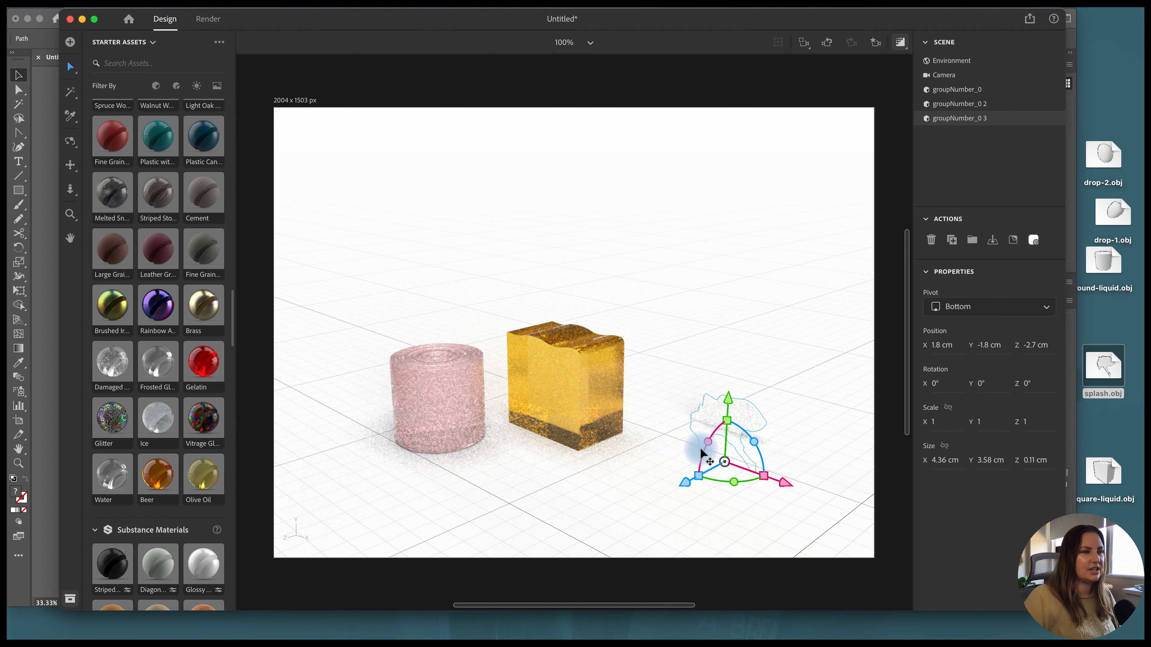
pyautogui.scroll(2, 774, 447)
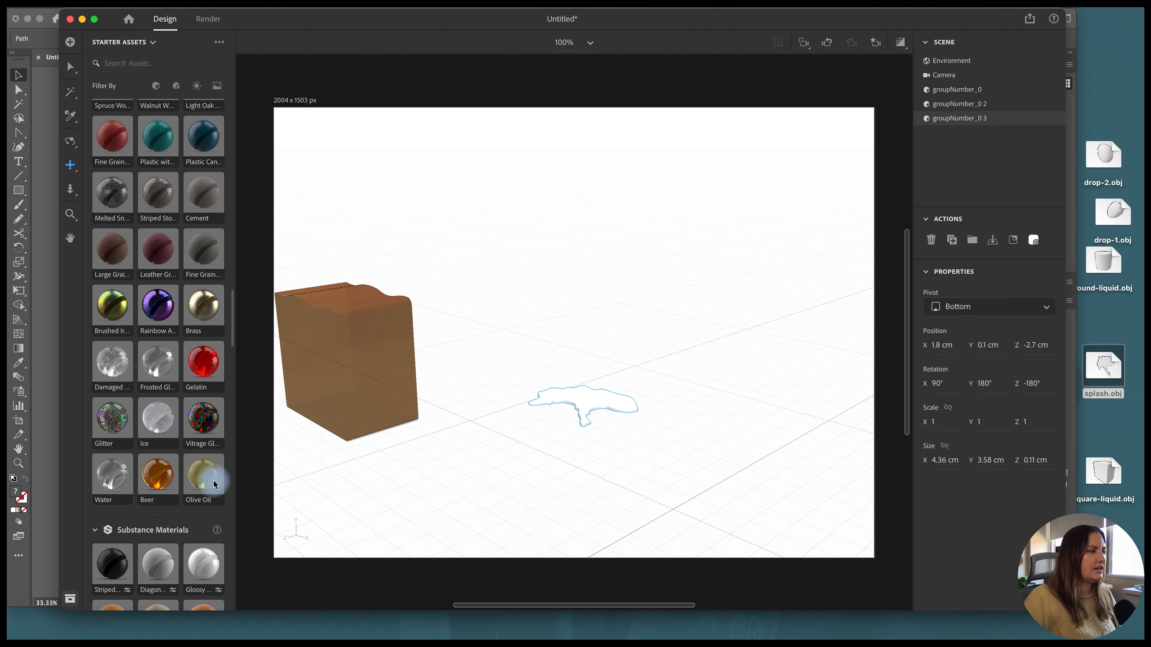
pyautogui.moveTo(214, 484); pyautogui.dragTo(587, 401)
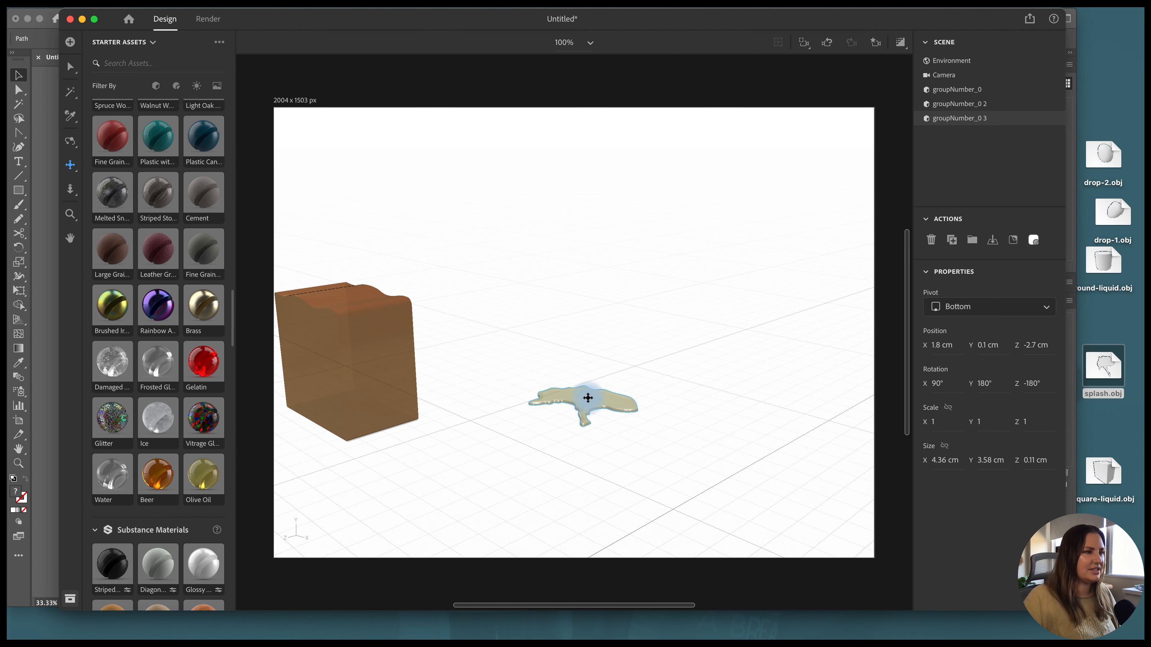
# Turn on the render preview with a closer, higher-angle view of the olive-oil splash.
pyautogui.scroll(2, 623, 385)
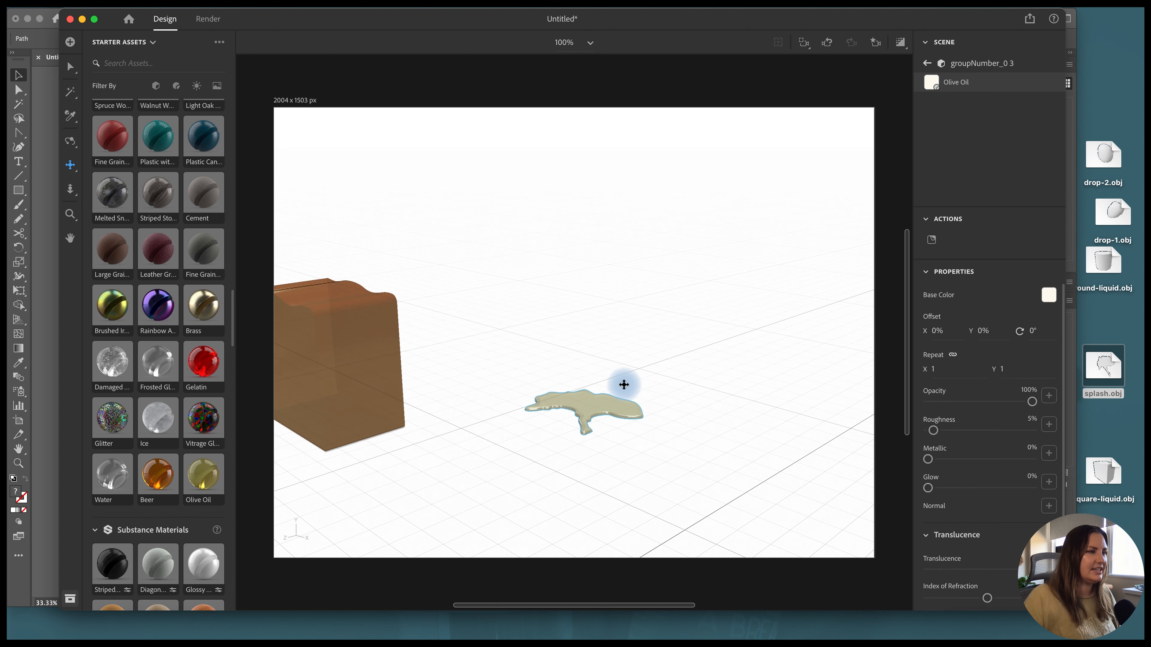
pyautogui.scroll(3, 624, 385)
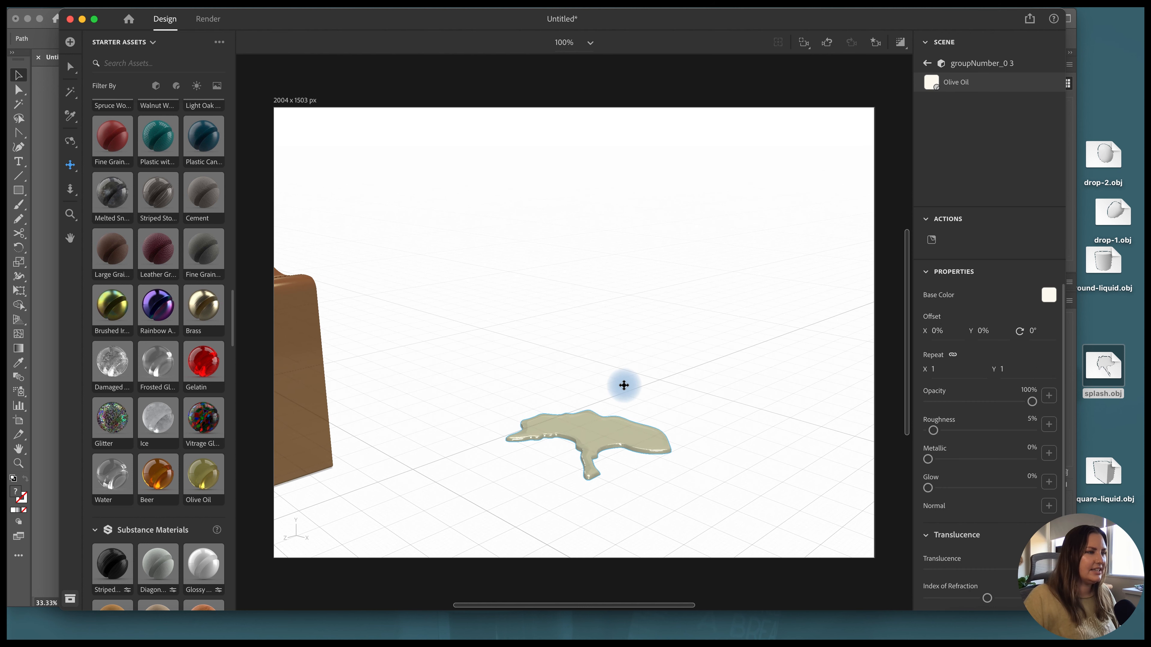
pyautogui.click(68, 141)
pyautogui.moveTo(701, 386); pyautogui.dragTo(701, 394)
pyautogui.moveTo(740, 432); pyautogui.dragTo(737, 436)
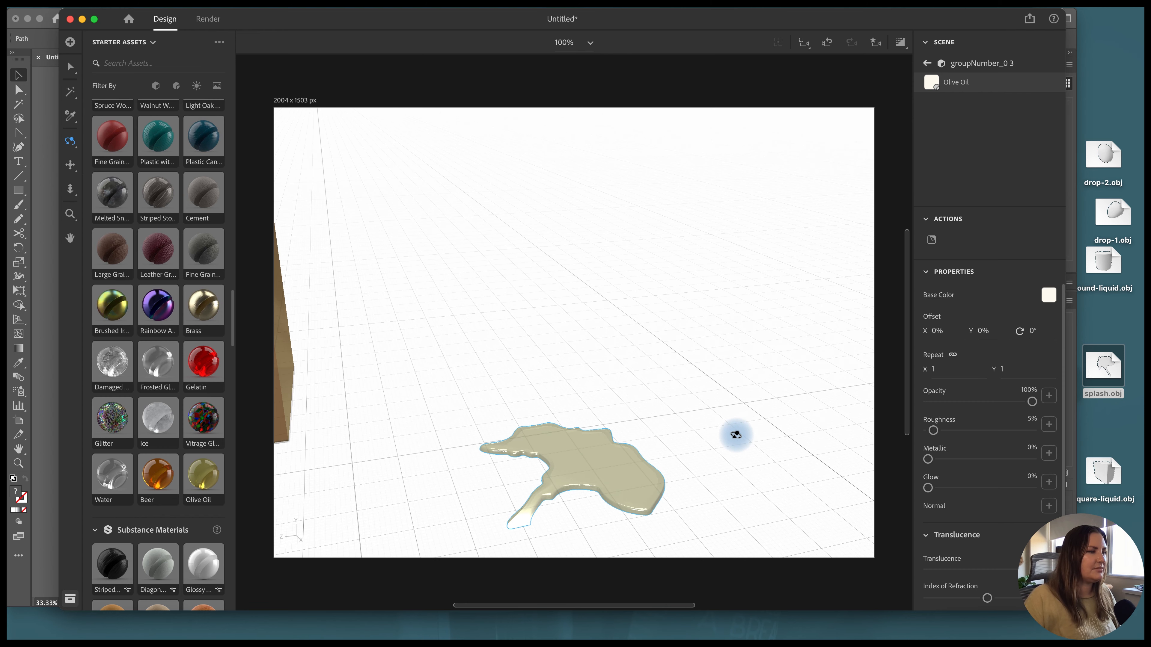
pyautogui.click(900, 42)
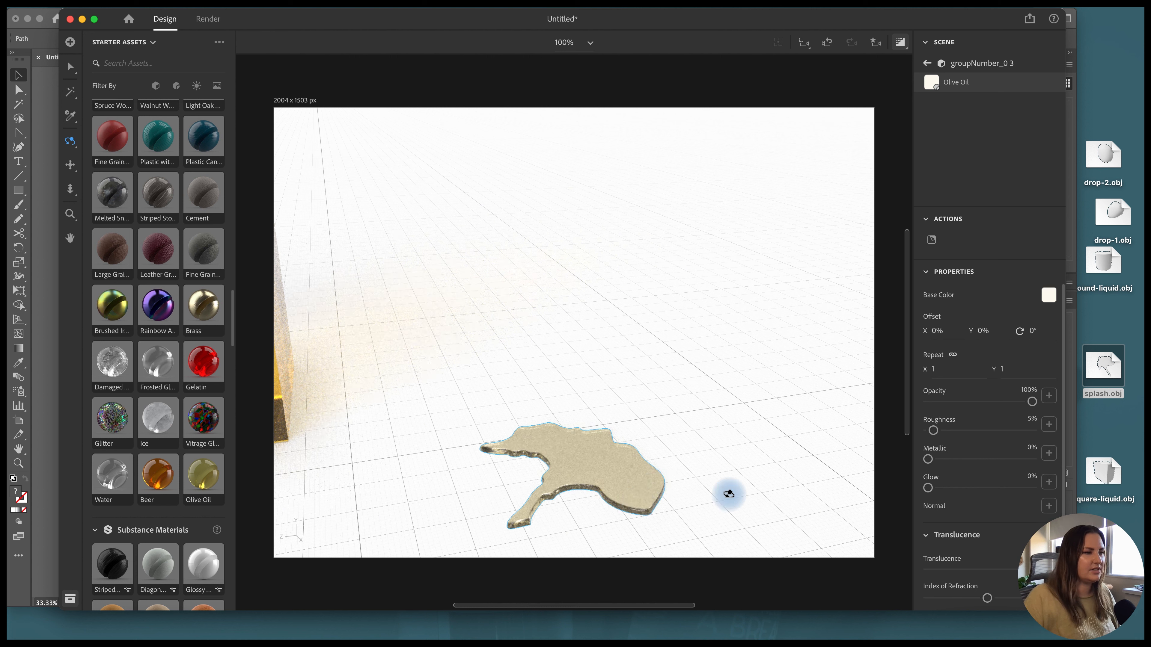
# Try the Water material on the splash.
pyautogui.click(68, 68)
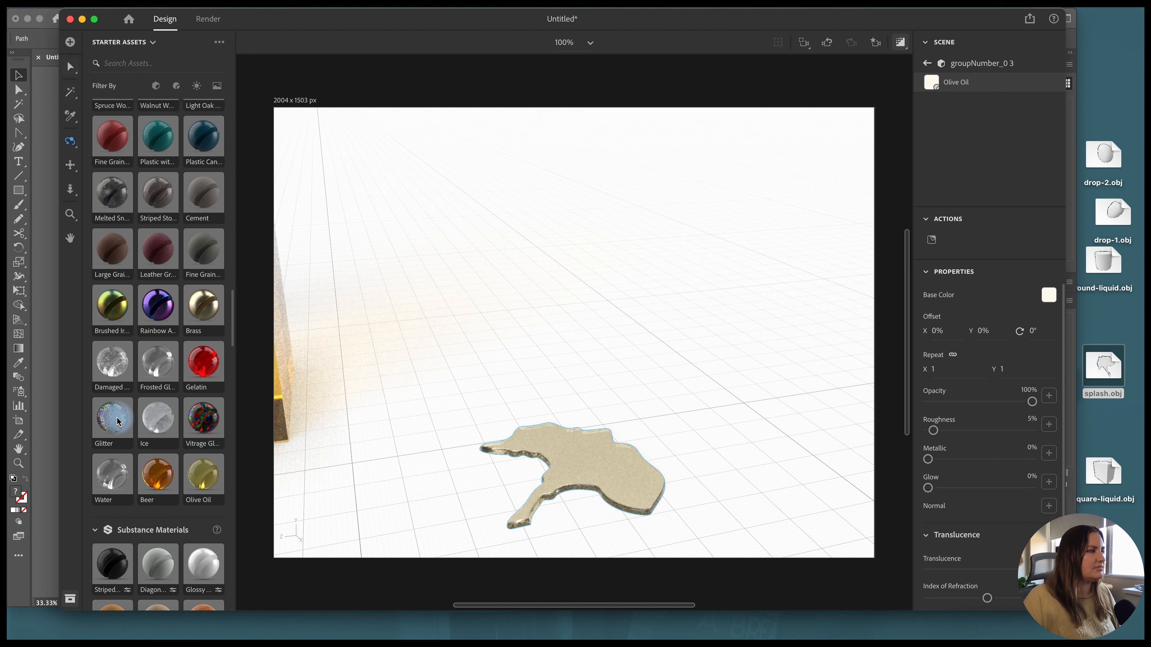
pyautogui.click(501, 468)
pyautogui.click(607, 474)
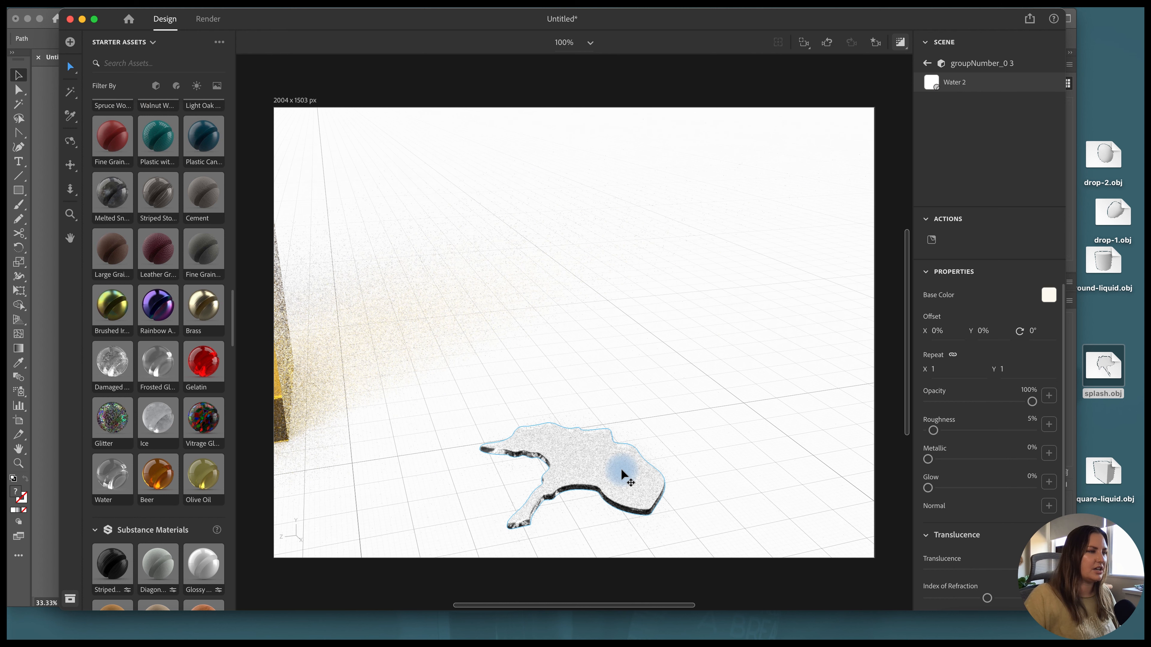
# Import drop-1.obj and drop-2.obj beside the splash, resting on the ground, and apply the Olive Oil material to both drops.
pyautogui.moveTo(1132, 212); pyautogui.dragTo(701, 508)
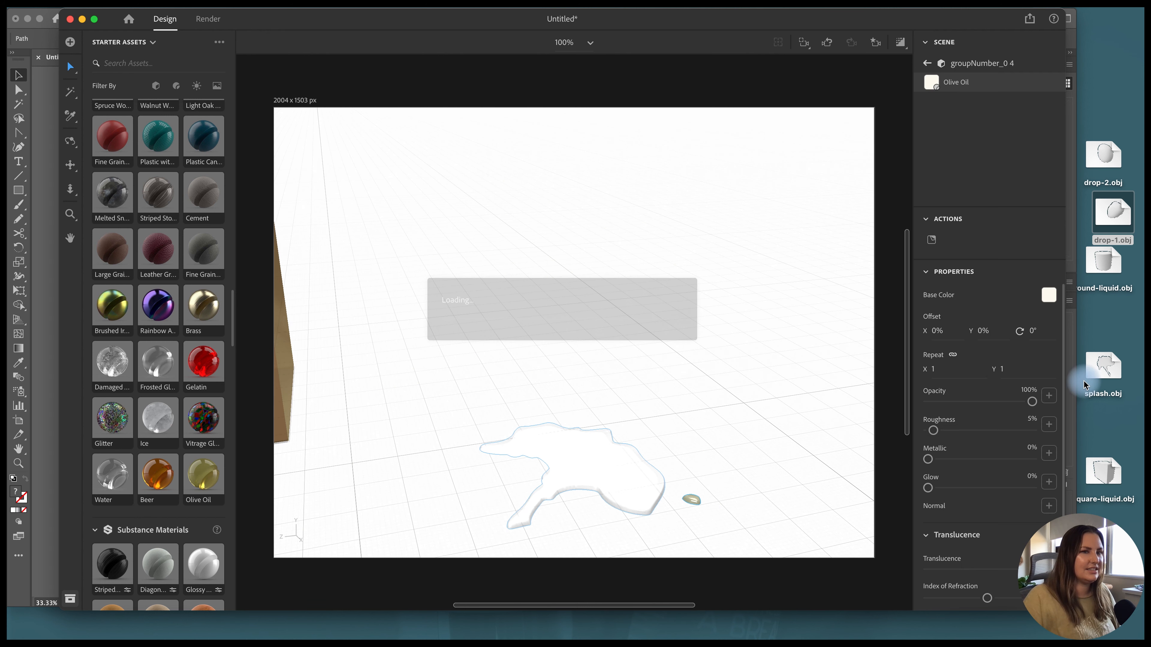
pyautogui.moveTo(1107, 155); pyautogui.dragTo(724, 447)
pyautogui.click(992, 239)
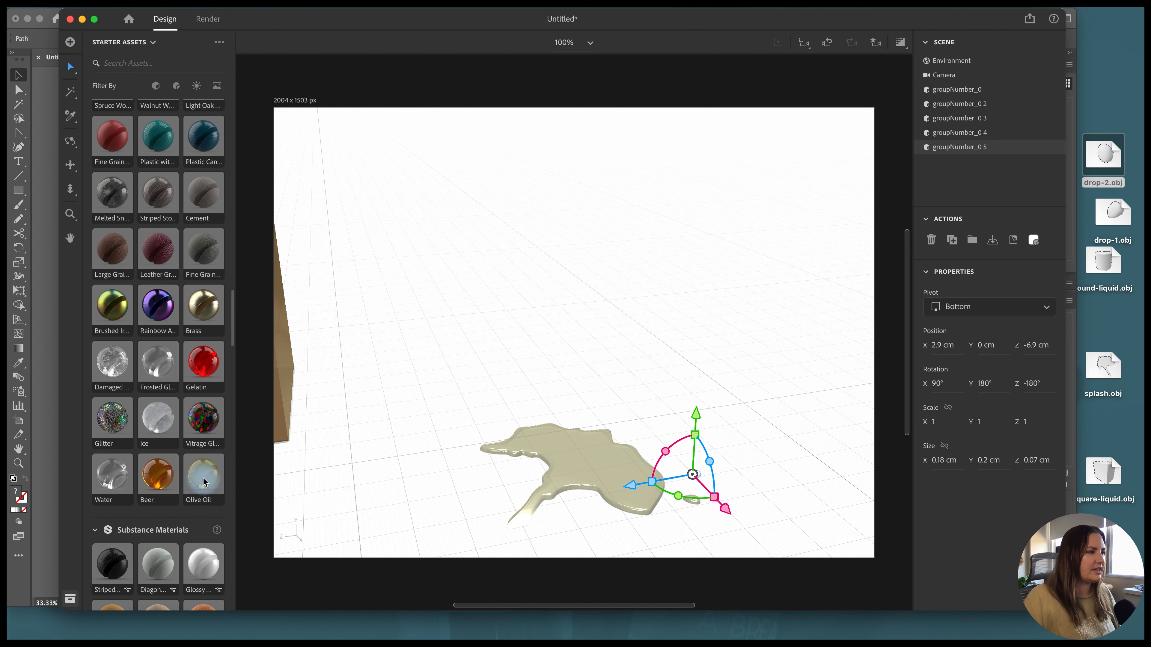
pyautogui.click(694, 476)
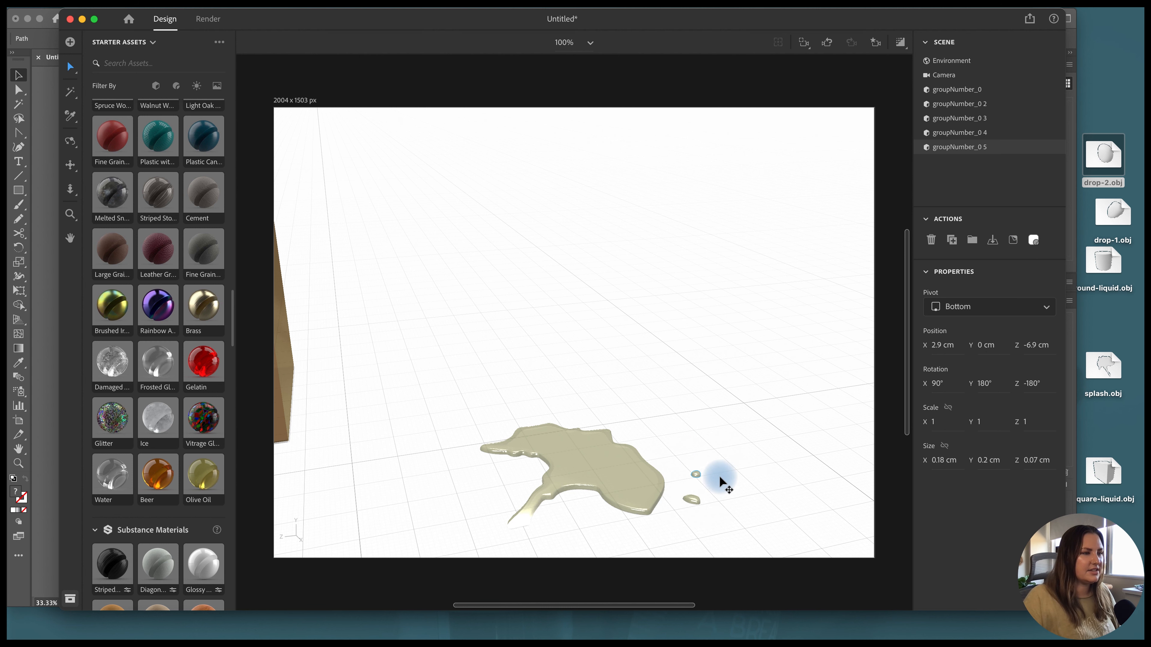
# Move the smaller drop closer to the splash along the Z axis.
pyautogui.doubleClick(711, 474)
pyautogui.click(698, 477)
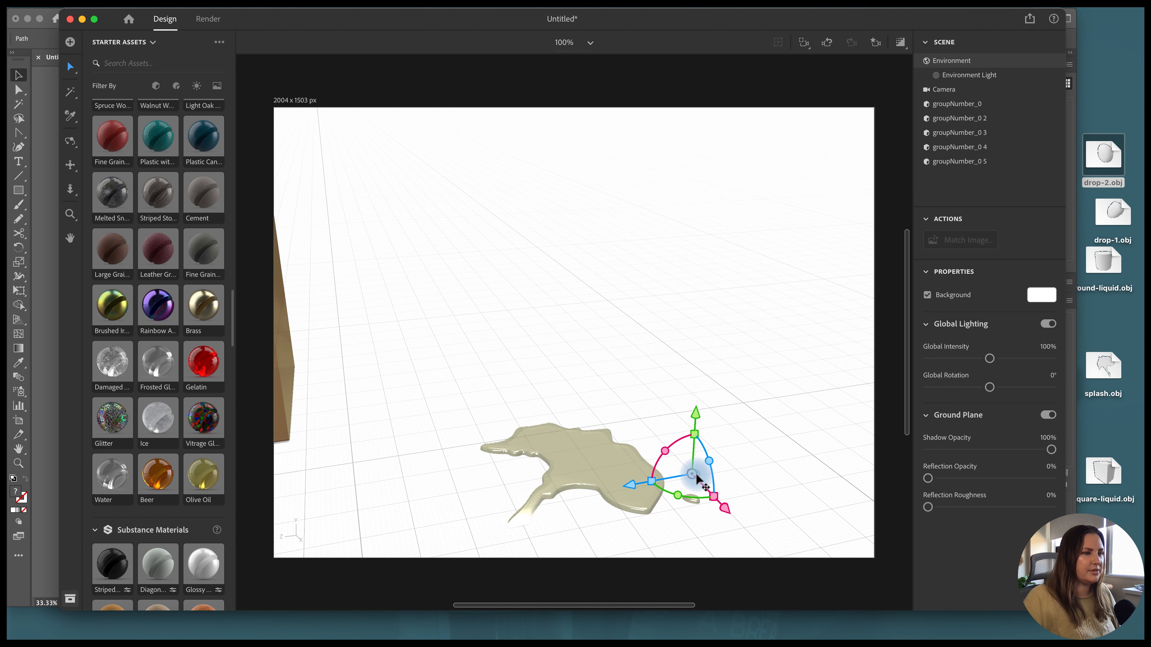
pyautogui.moveTo(633, 481); pyautogui.dragTo(613, 487)
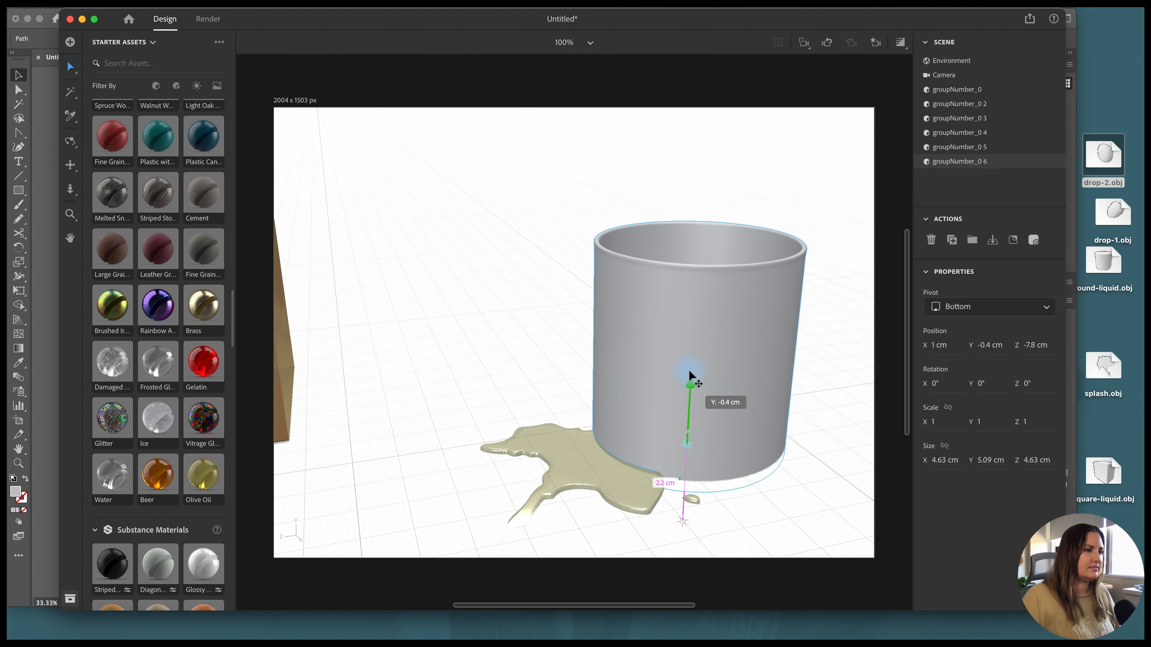
# Raise the hollow cup to the ground plane at Y 0 cm and apply the Glass material to it.
pyautogui.moveTo(688, 375)
pyautogui.mouseDown()
pyautogui.moveTo(689, 361)
pyautogui.moveTo(689, 370)
pyautogui.mouseUp()
pyautogui.scroll(10, 136, 449)
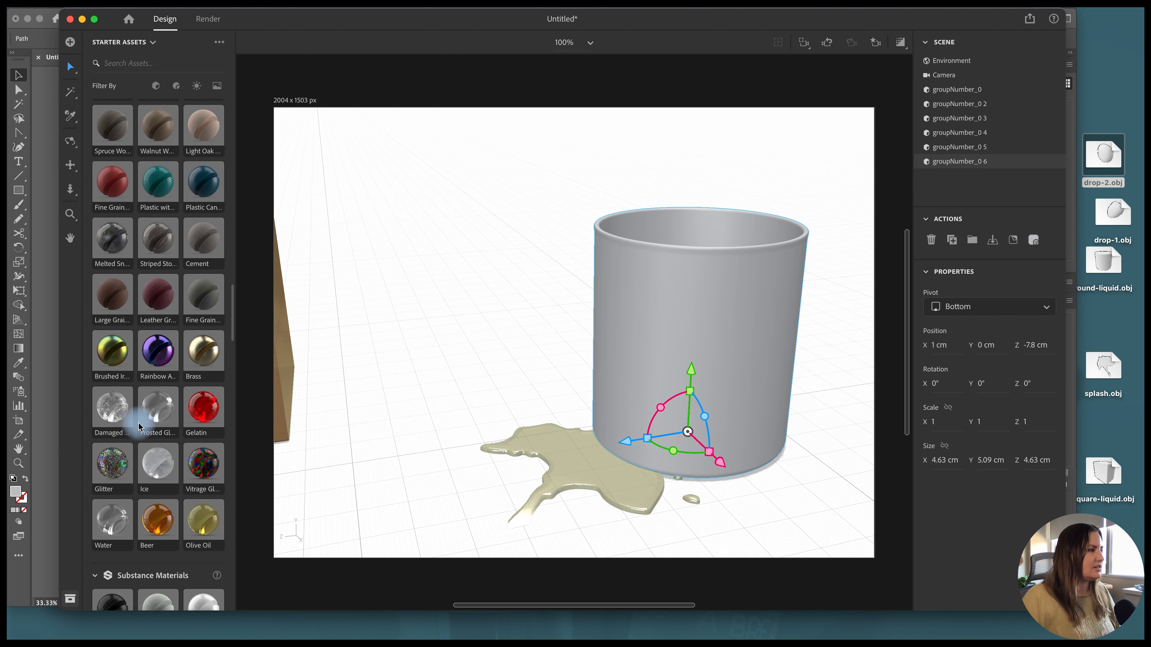
pyautogui.moveTo(130, 430); pyautogui.dragTo(745, 385)
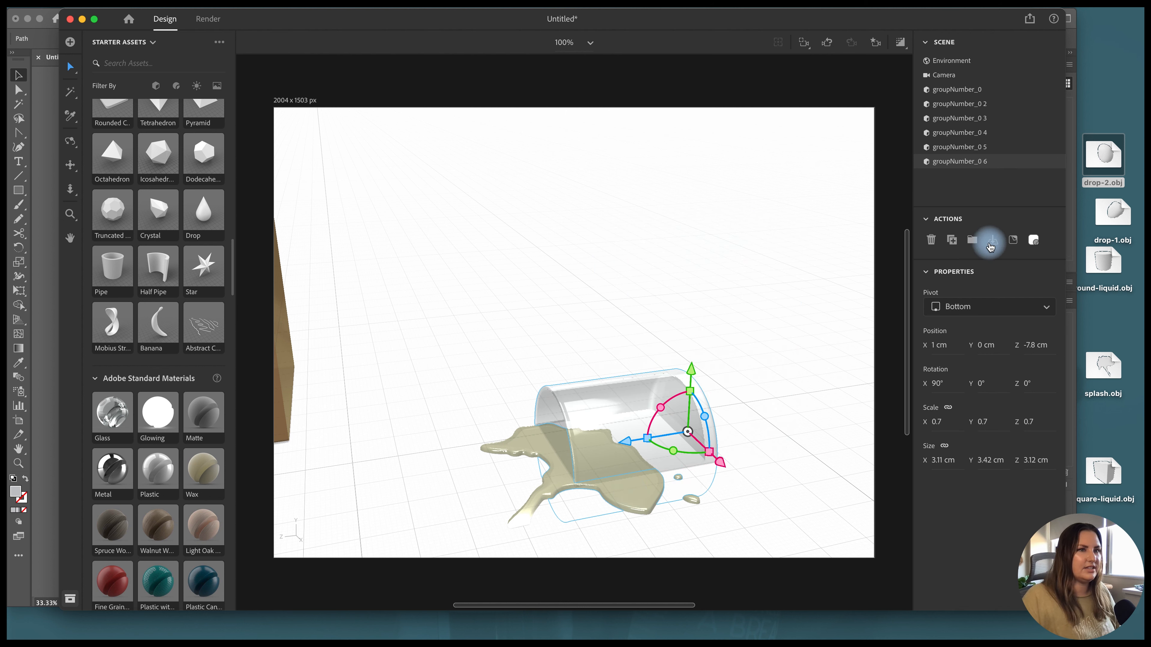
# Rest the tipped glass cup on the ground, set its Z rotation to -19° and Z position to -9 cm, and preview the render.
pyautogui.click(992, 240)
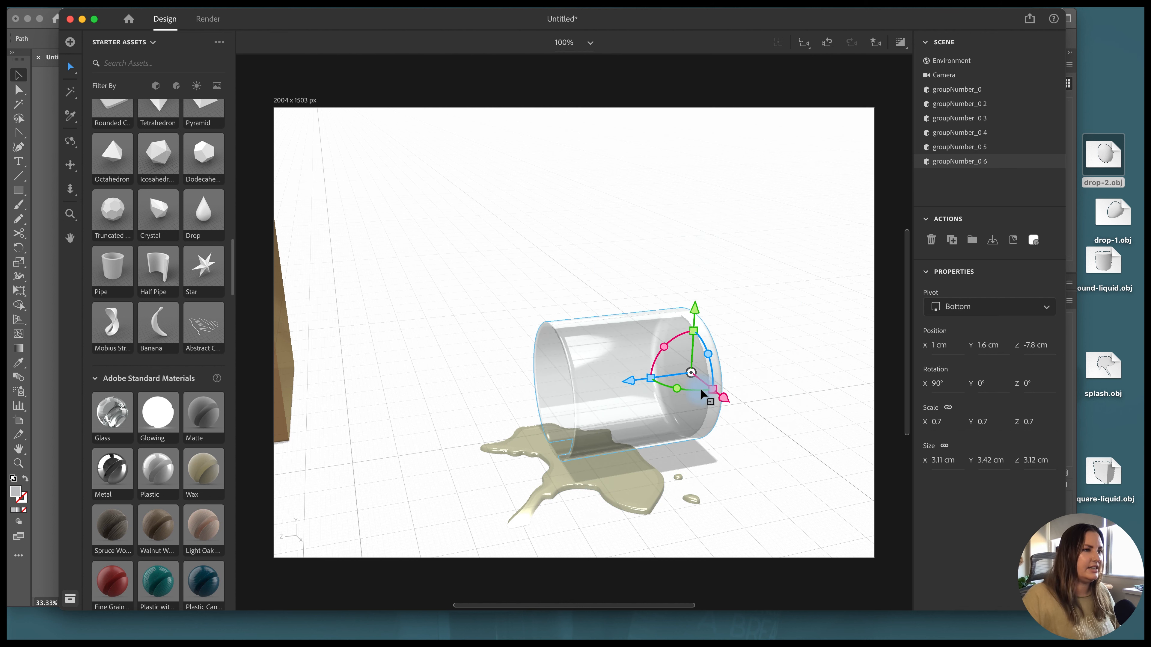
pyautogui.moveTo(676, 388)
pyautogui.mouseDown()
pyautogui.moveTo(689, 394)
pyautogui.moveTo(681, 401)
pyautogui.moveTo(670, 373)
pyautogui.moveTo(681, 379)
pyautogui.mouseUp()
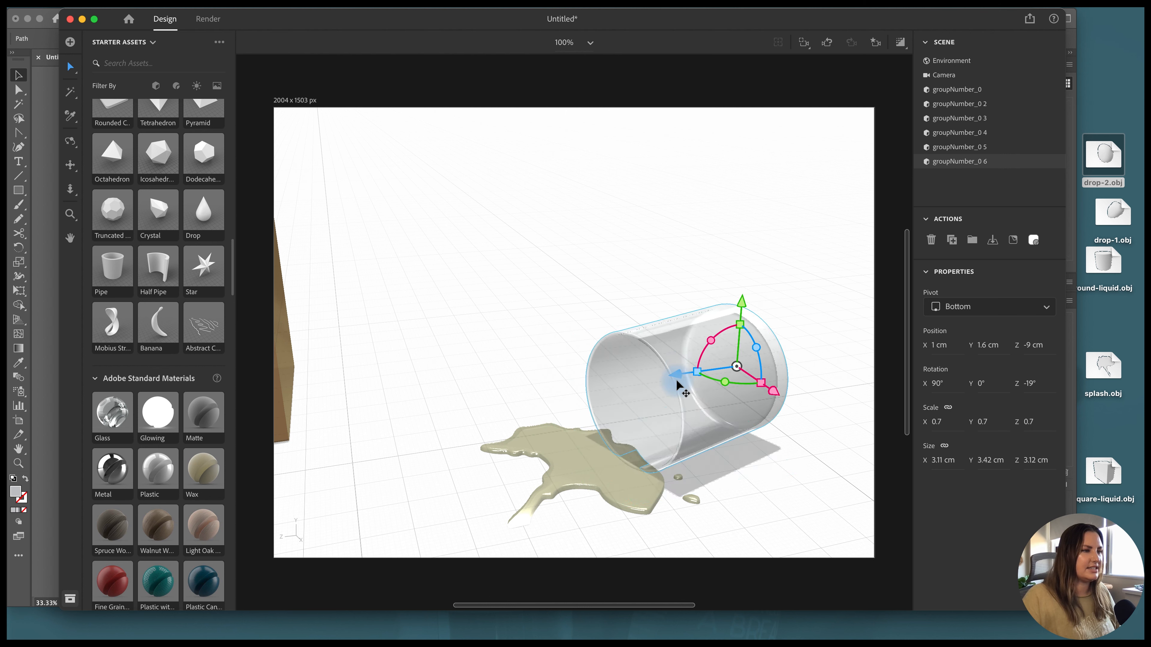
pyautogui.click(868, 139)
pyautogui.click(895, 43)
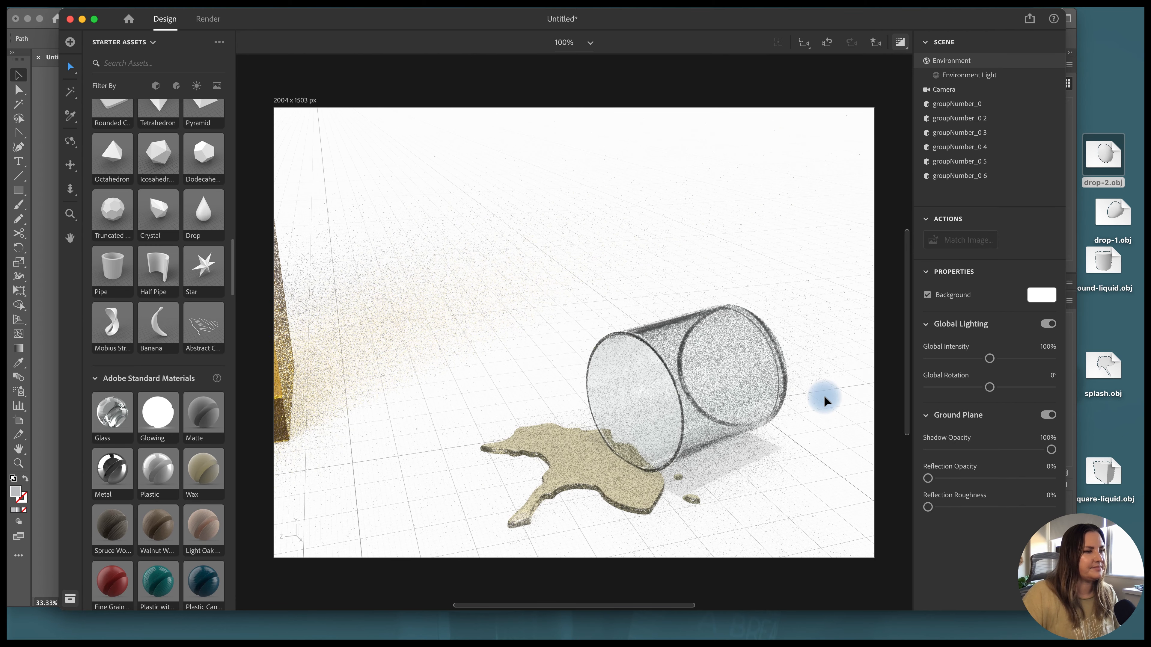
# Resize the glass cup proportionally to 2 cm in X.
pyautogui.click(689, 415)
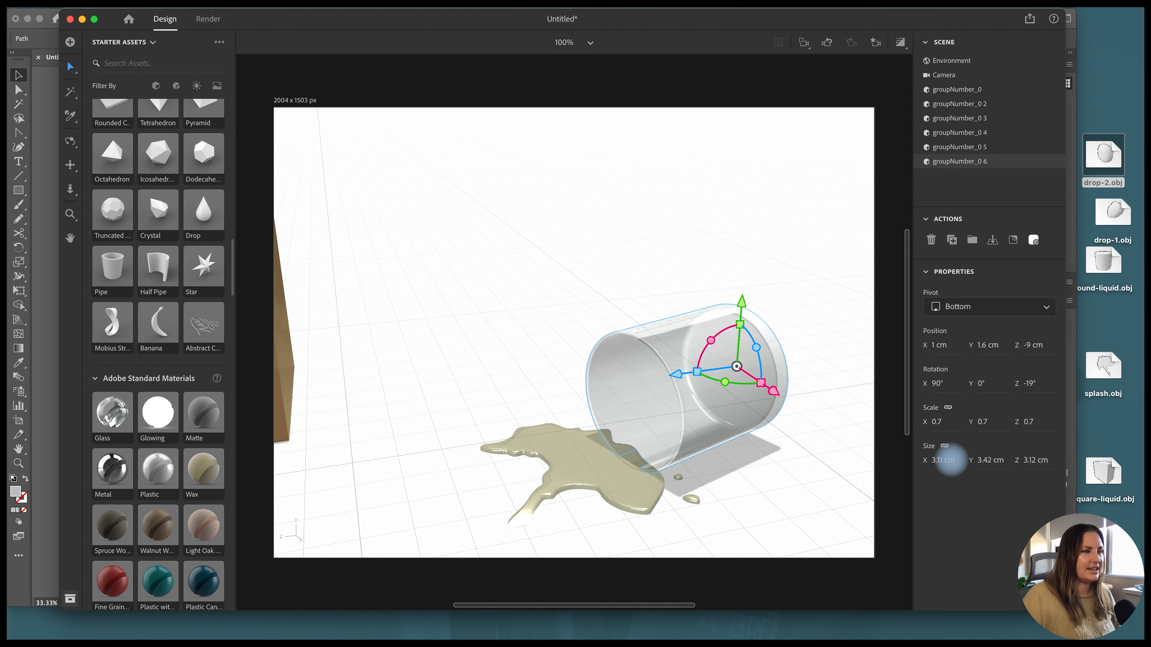
pyautogui.moveTo(949, 460); pyautogui.dragTo(944, 464)
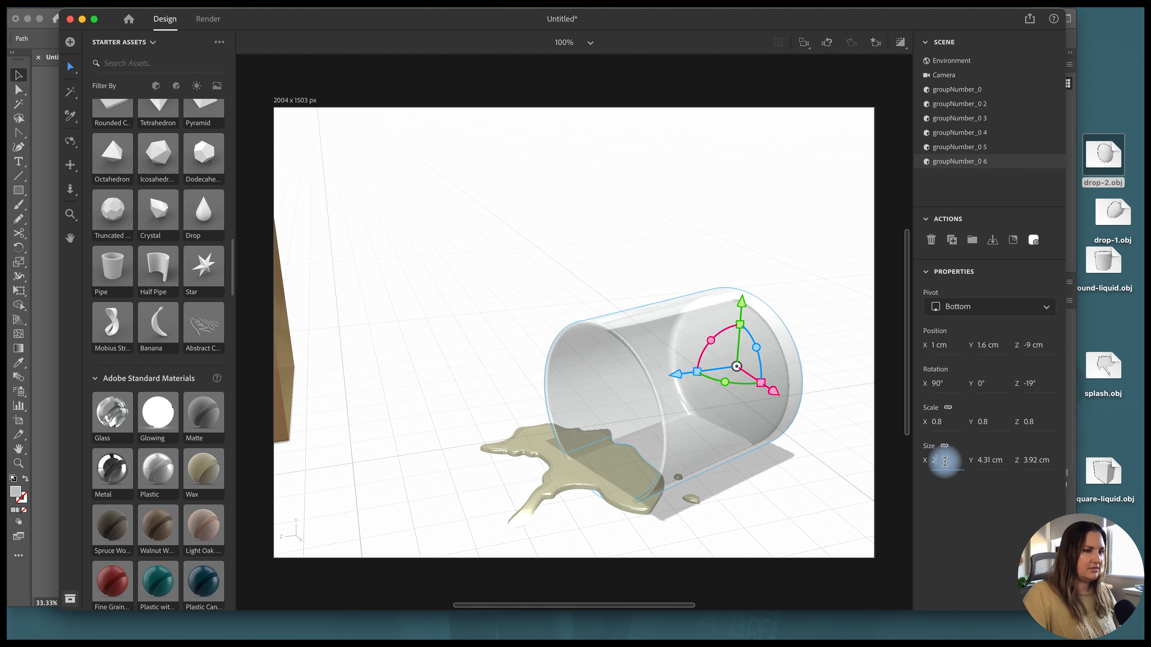
pyautogui.press('Return')
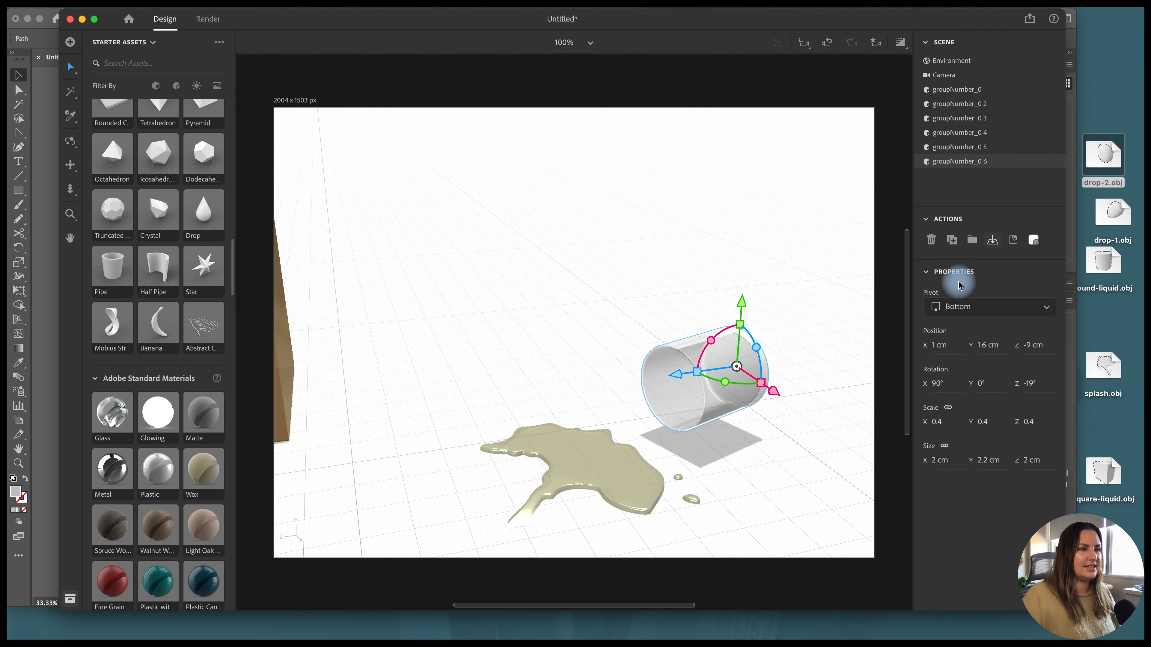
# Place the glass cup on the ground over the splash and shift the splash to Z -3.4 cm beneath the cup's mouth.
pyautogui.moveTo(676, 376); pyautogui.dragTo(627, 418)
pyautogui.click(625, 478)
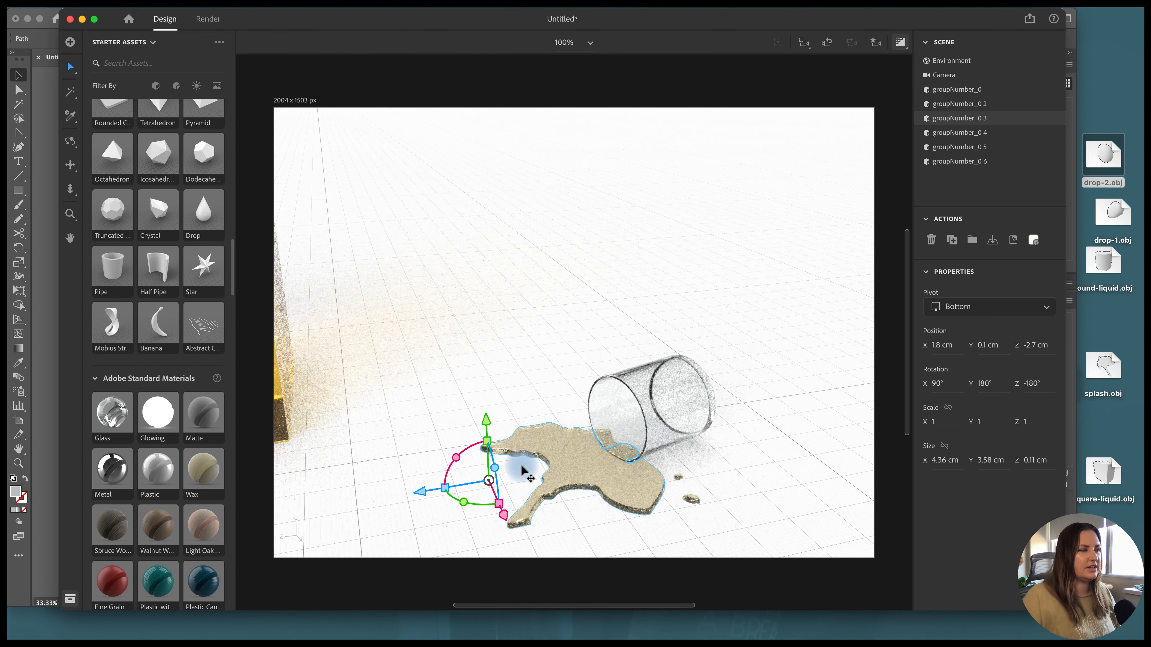
pyautogui.moveTo(420, 492); pyautogui.dragTo(453, 488)
# Replace the material on the splash and on the larger drop with Water.
pyautogui.scroll(-20, 135, 512)
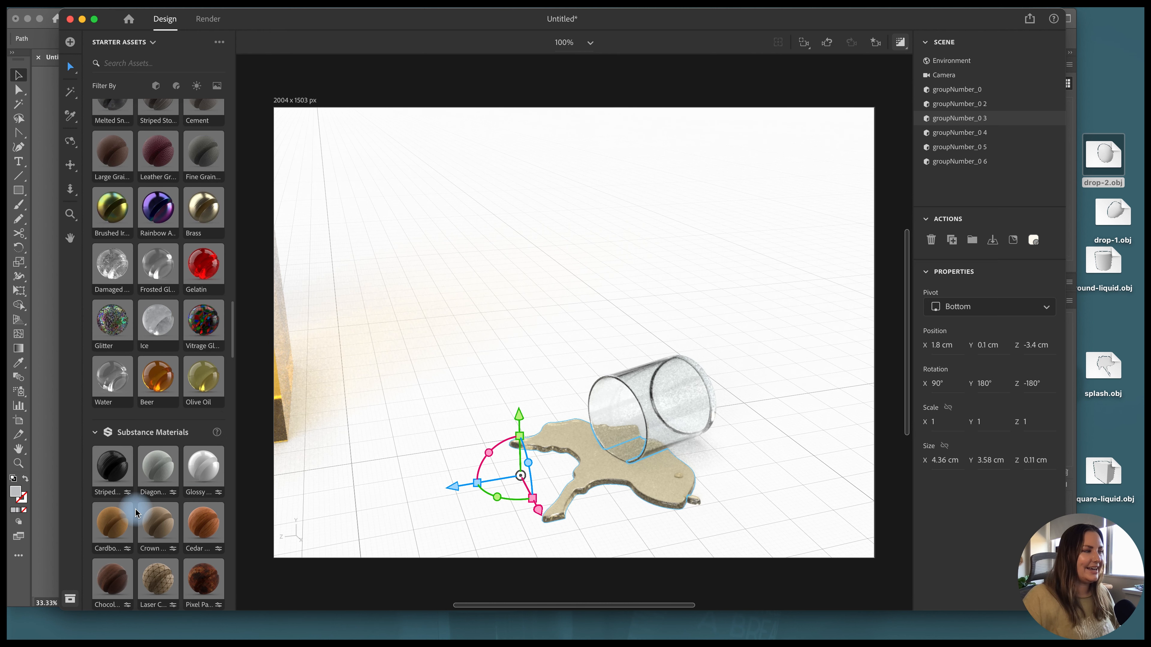
pyautogui.scroll(6, 135, 512)
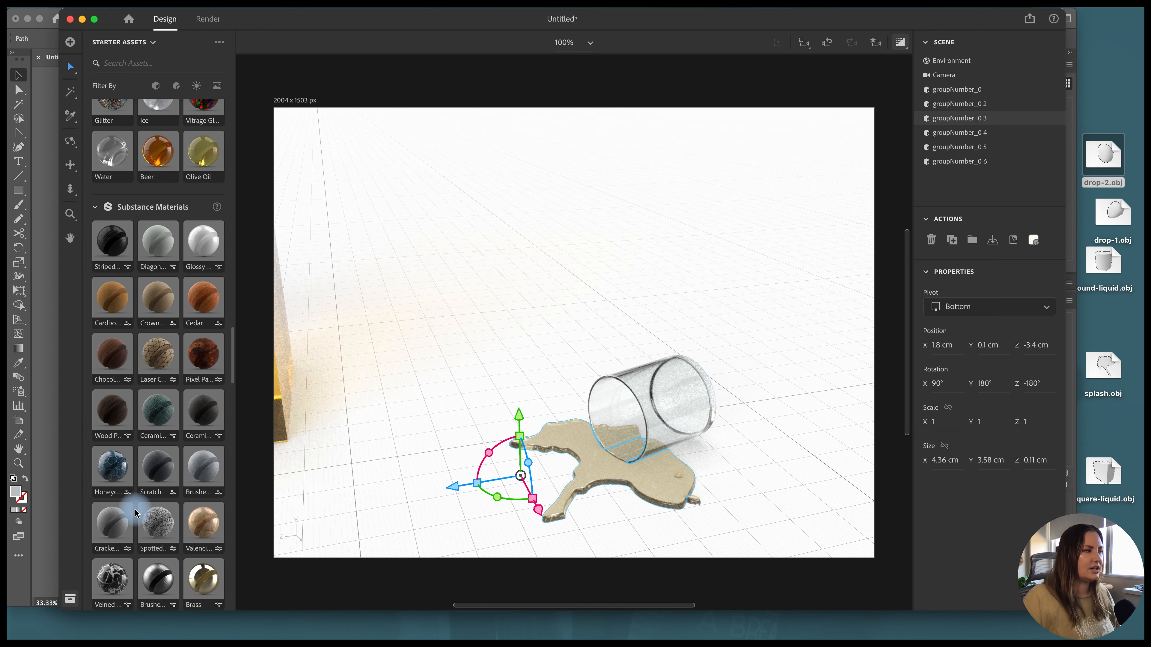
pyautogui.moveTo(107, 255); pyautogui.dragTo(594, 477)
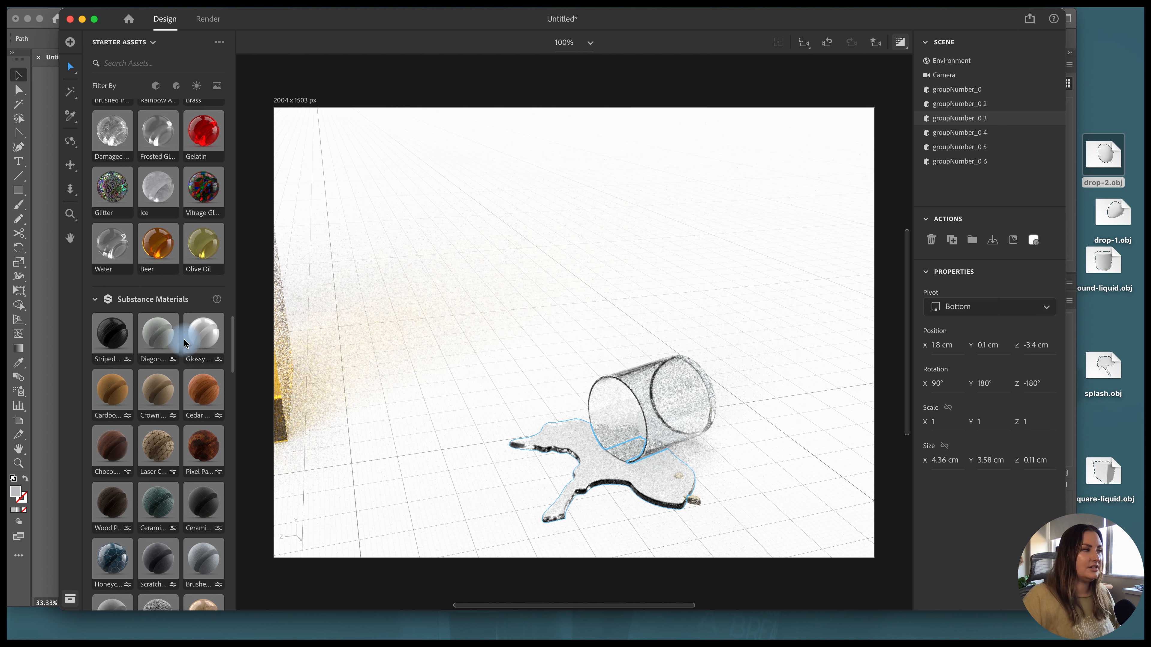
pyautogui.moveTo(103, 252); pyautogui.dragTo(694, 514)
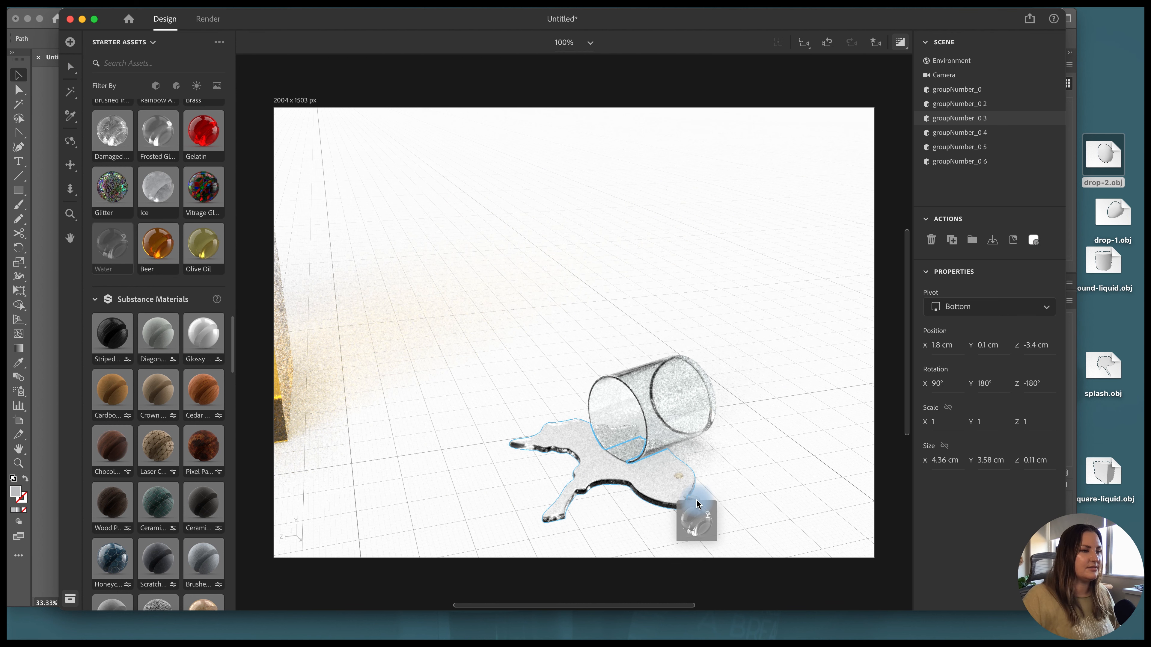
# Add the 3-Point Light to the scene and turn off the render preview with the splash selected.
pyautogui.scroll(-10, 159, 408)
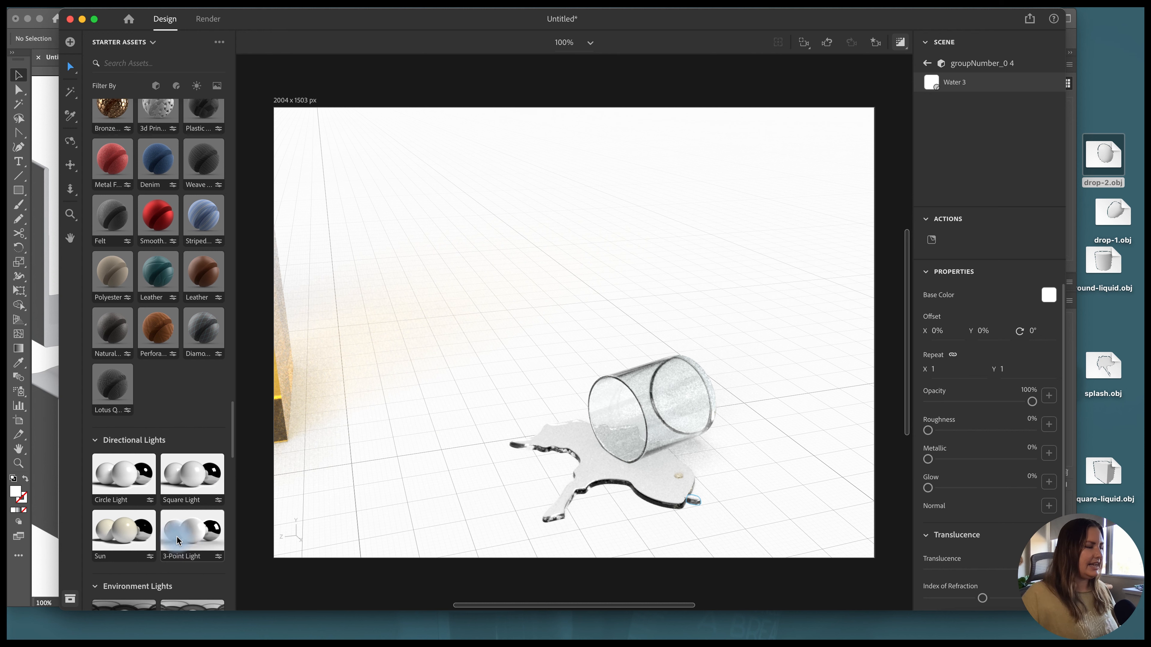
pyautogui.moveTo(187, 533); pyautogui.dragTo(479, 398)
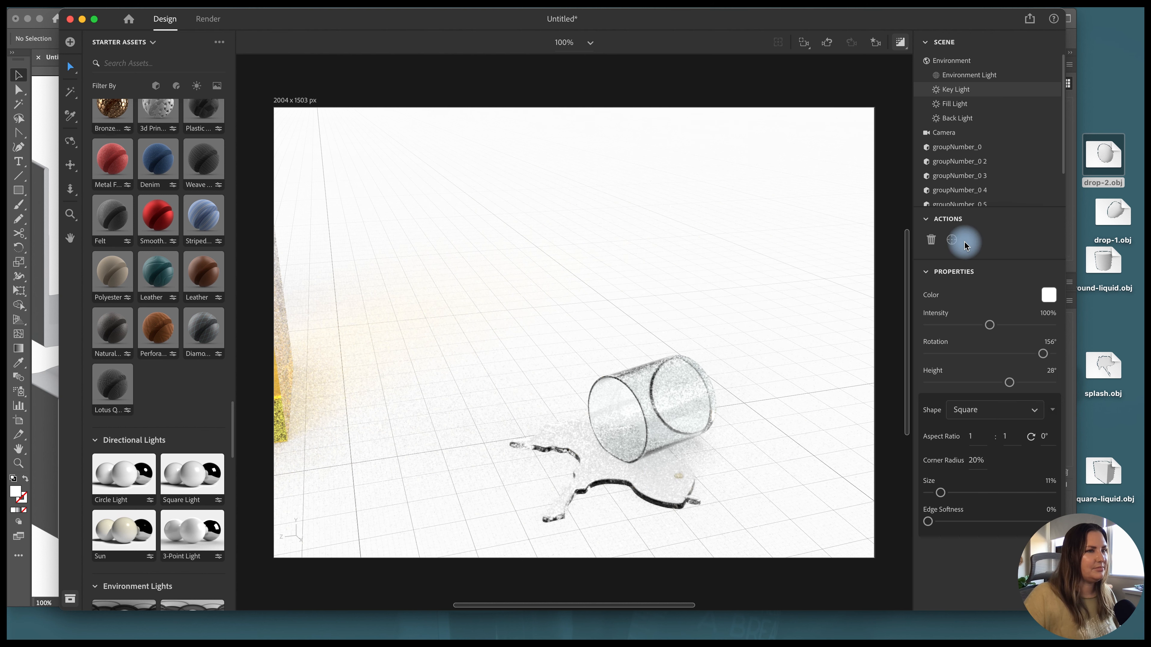
pyautogui.click(650, 483)
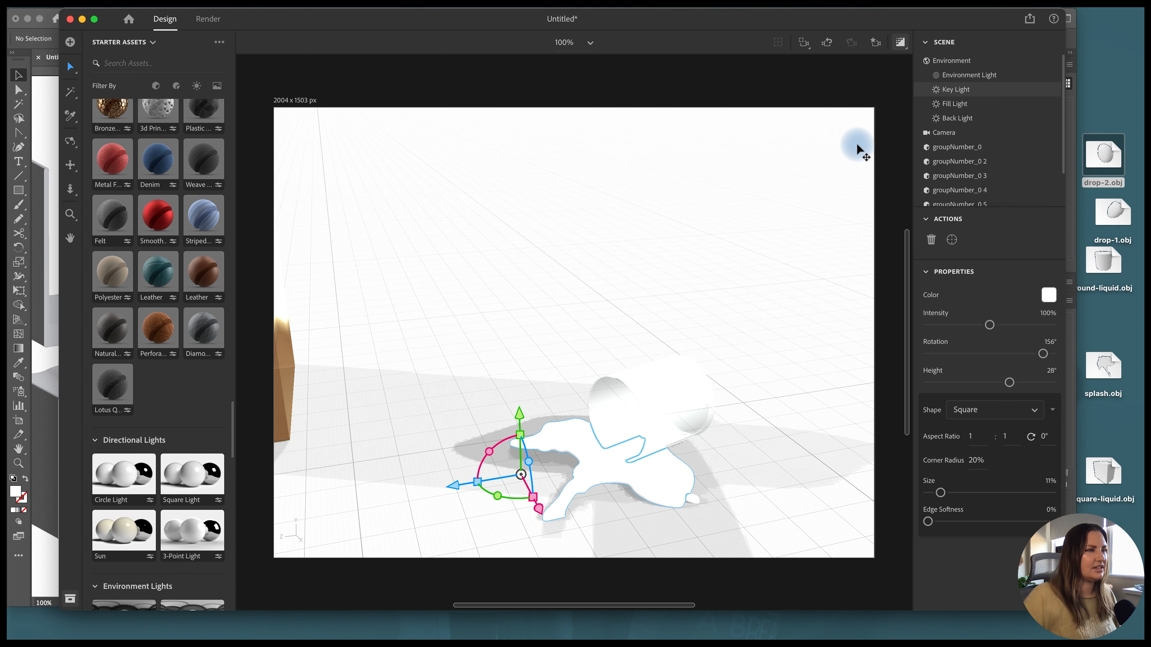
pyautogui.click(901, 43)
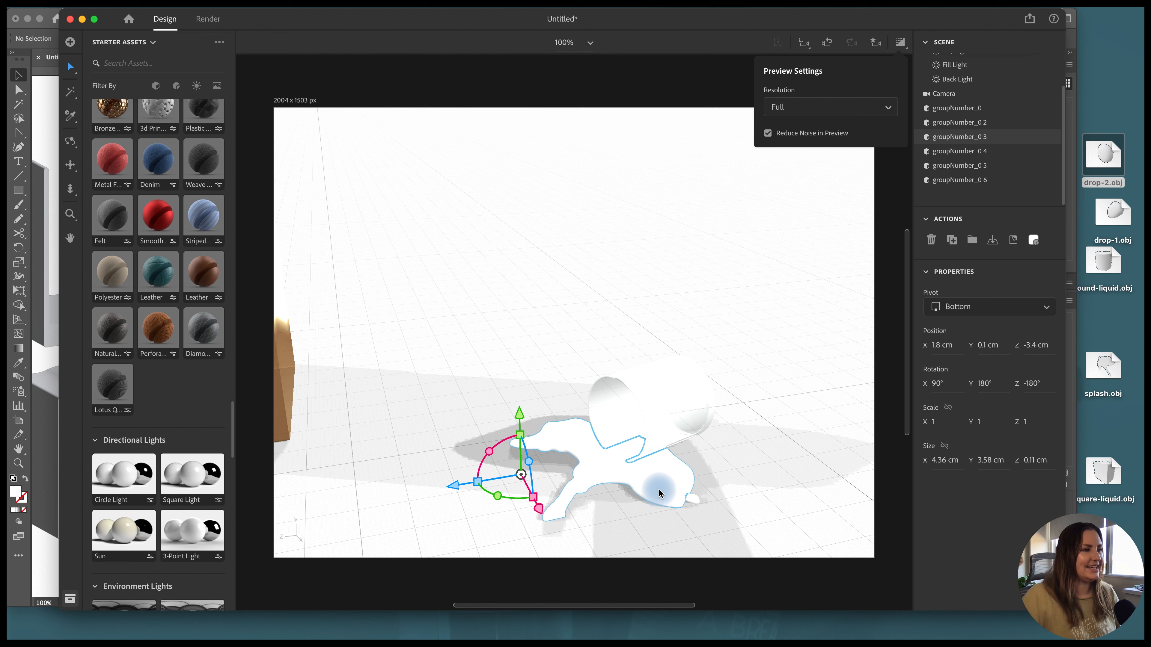
# Slightly lower the Index of Refraction of the splash's Water material and turn the render preview back on.
pyautogui.click(72, 142)
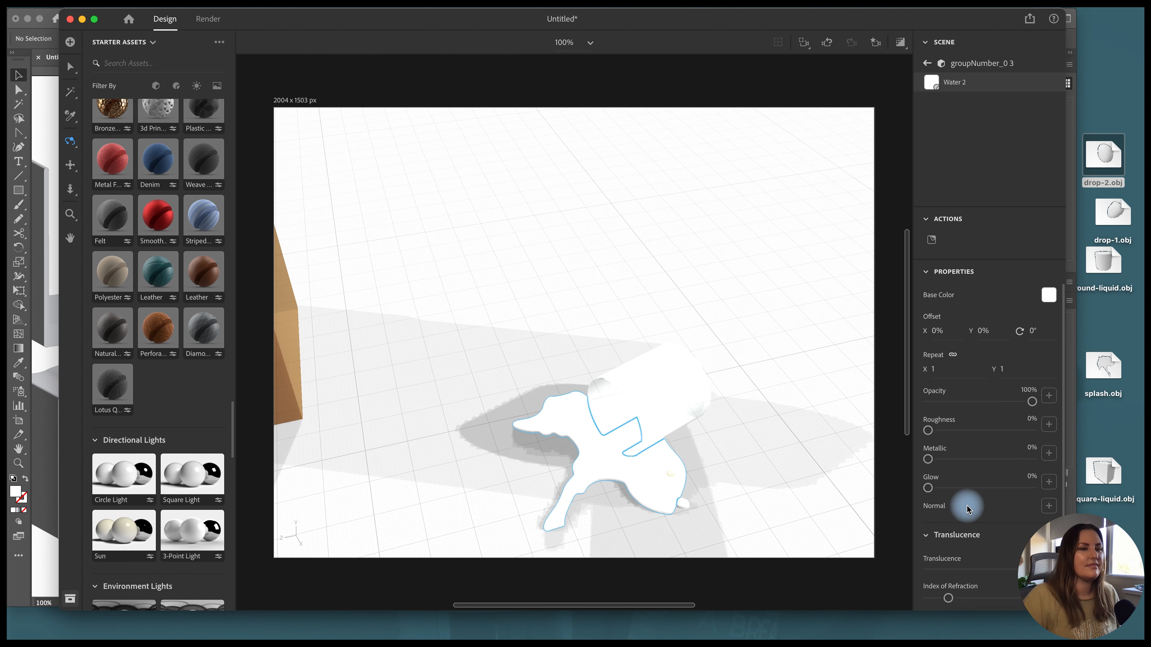
pyautogui.click(974, 598)
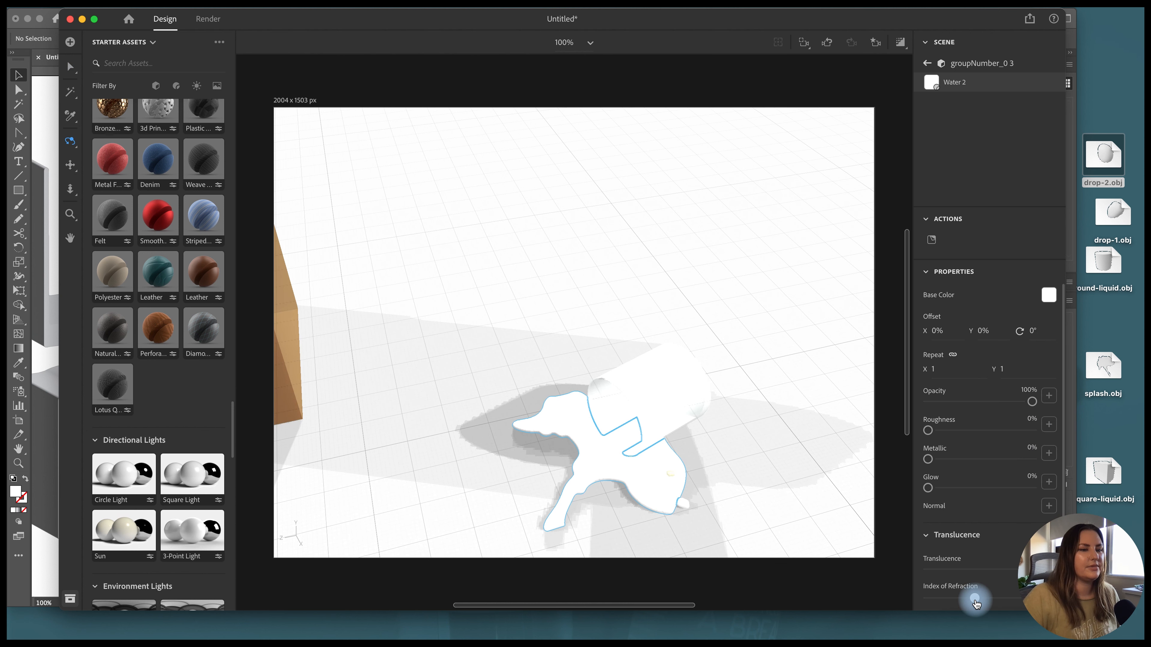
pyautogui.moveTo(975, 602); pyautogui.dragTo(942, 602)
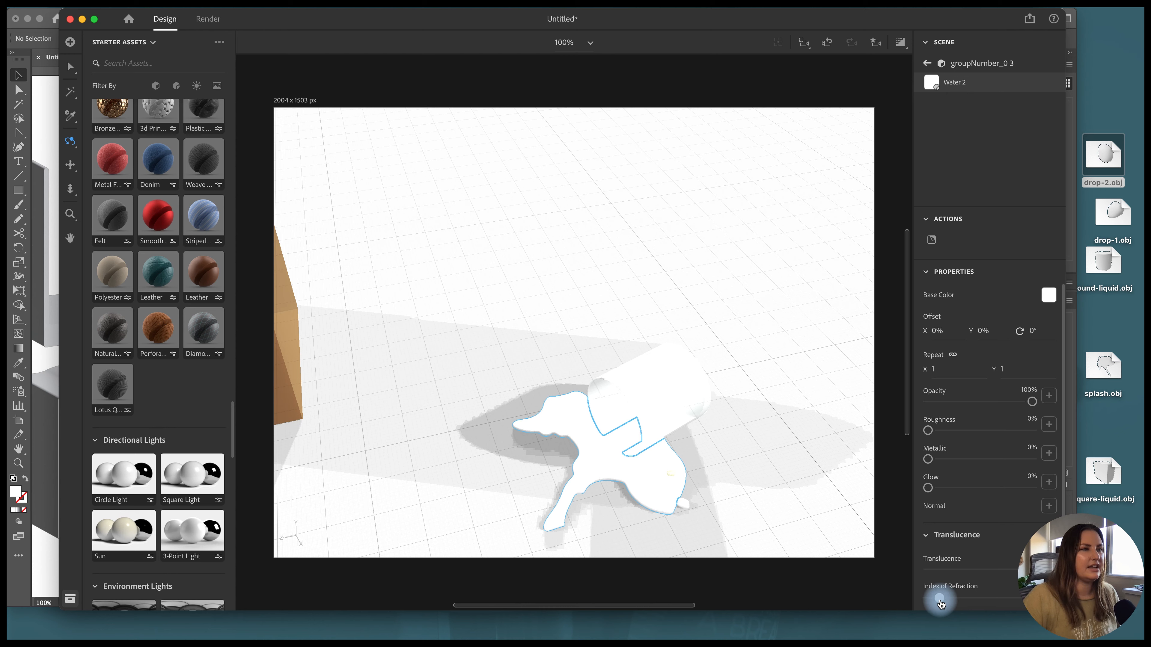
pyautogui.click(900, 43)
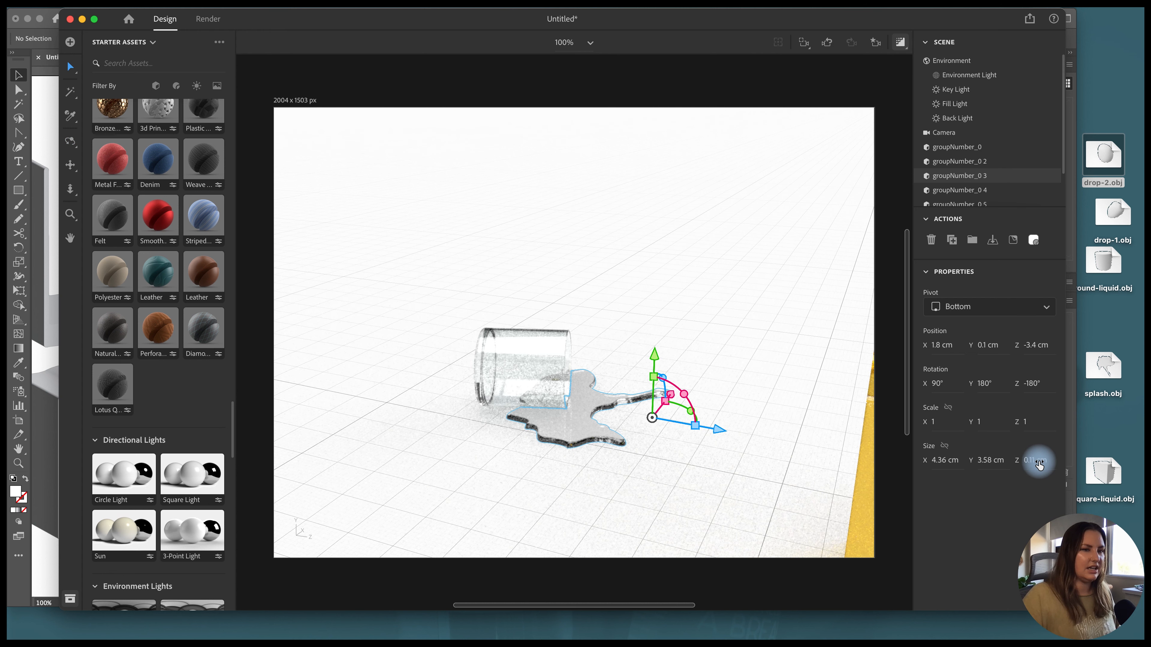
# Try a thickness of 0.5 cm for the splash in its Z size.
pyautogui.click(1037, 462)
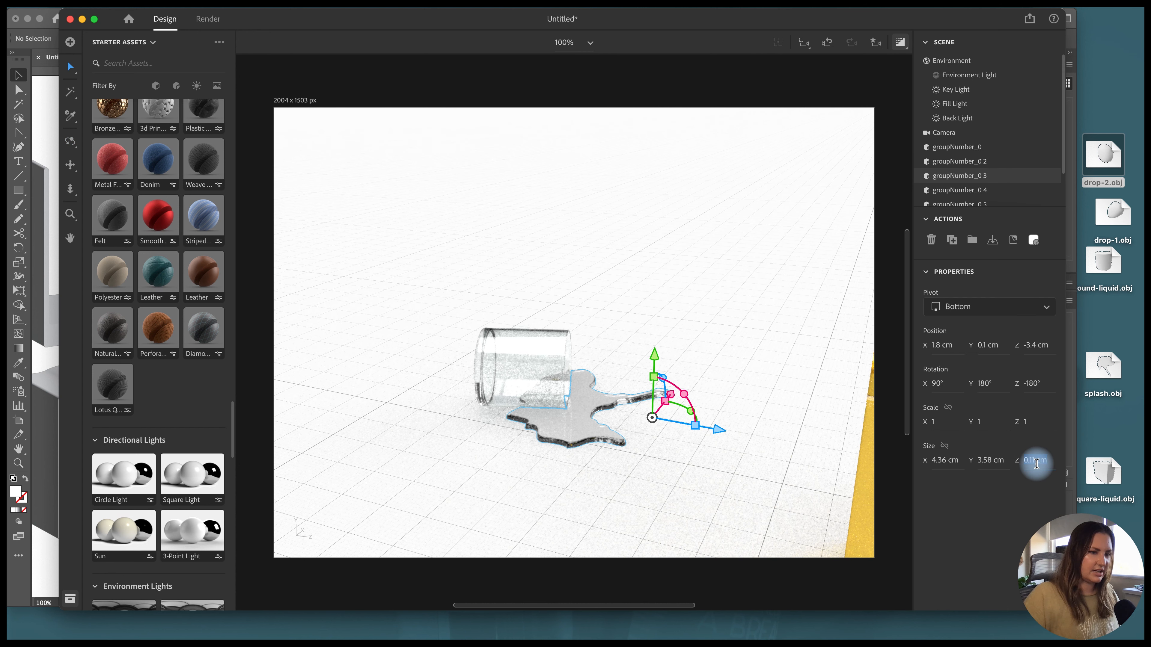
pyautogui.write('0.5')
pyautogui.press('Return')
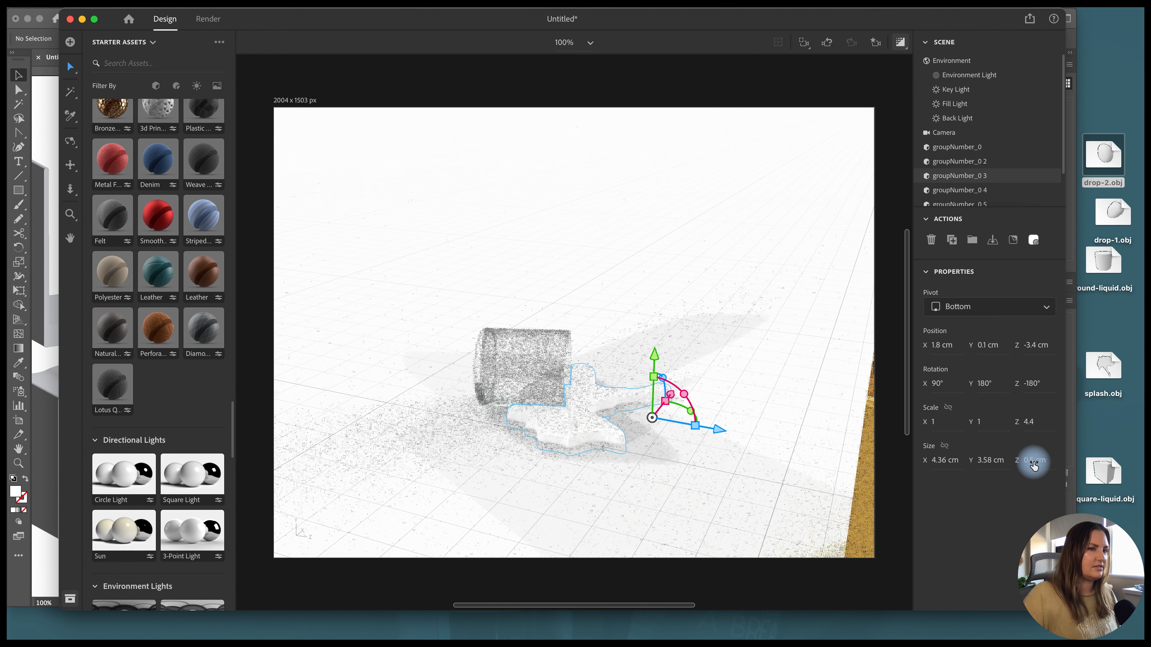
# Thin the splash to a Z size of 0.04 cm and deselect it.
pyautogui.click(1033, 461)
pyautogui.write('0.04')
pyautogui.press('Return')
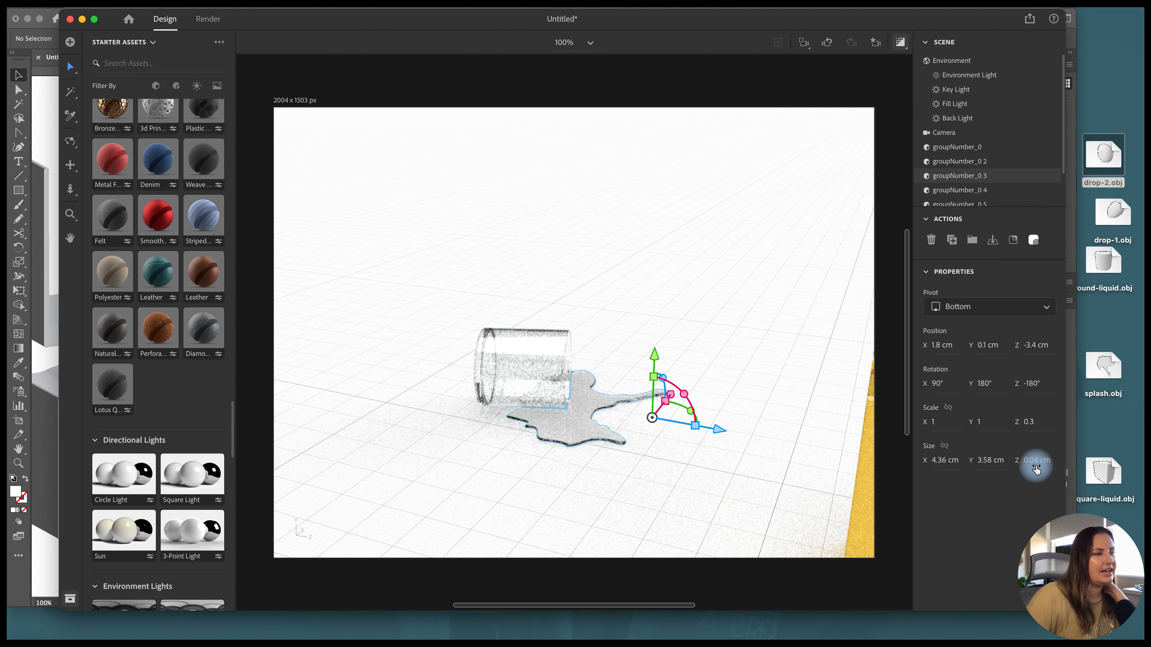
pyautogui.click(640, 419)
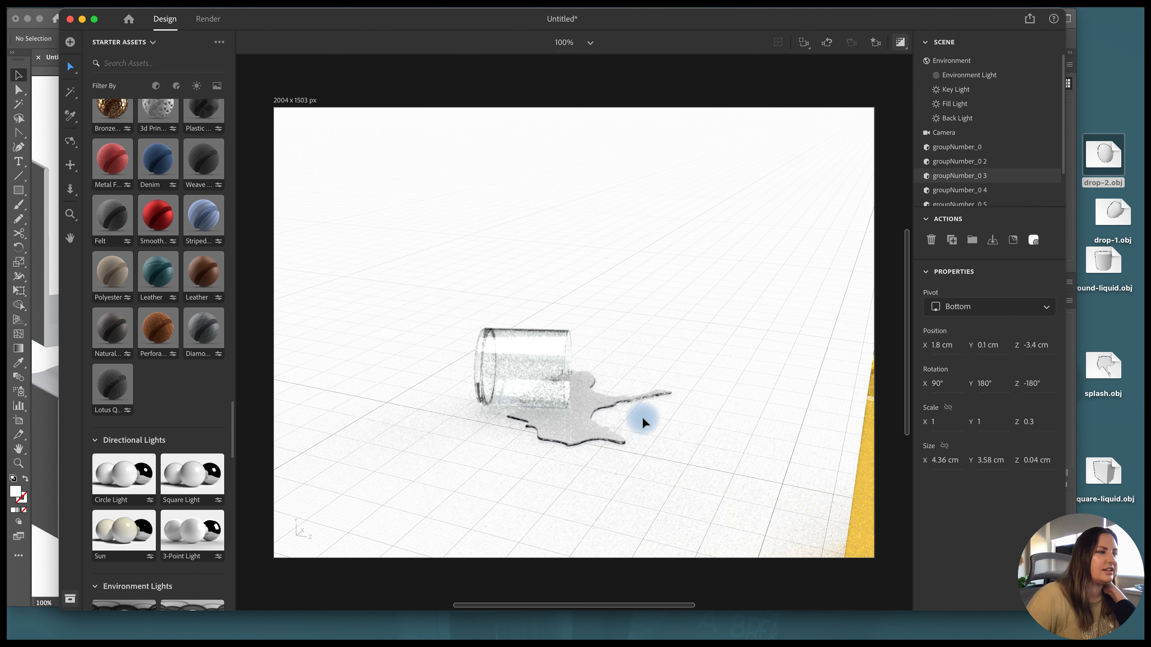
pyautogui.click(665, 418)
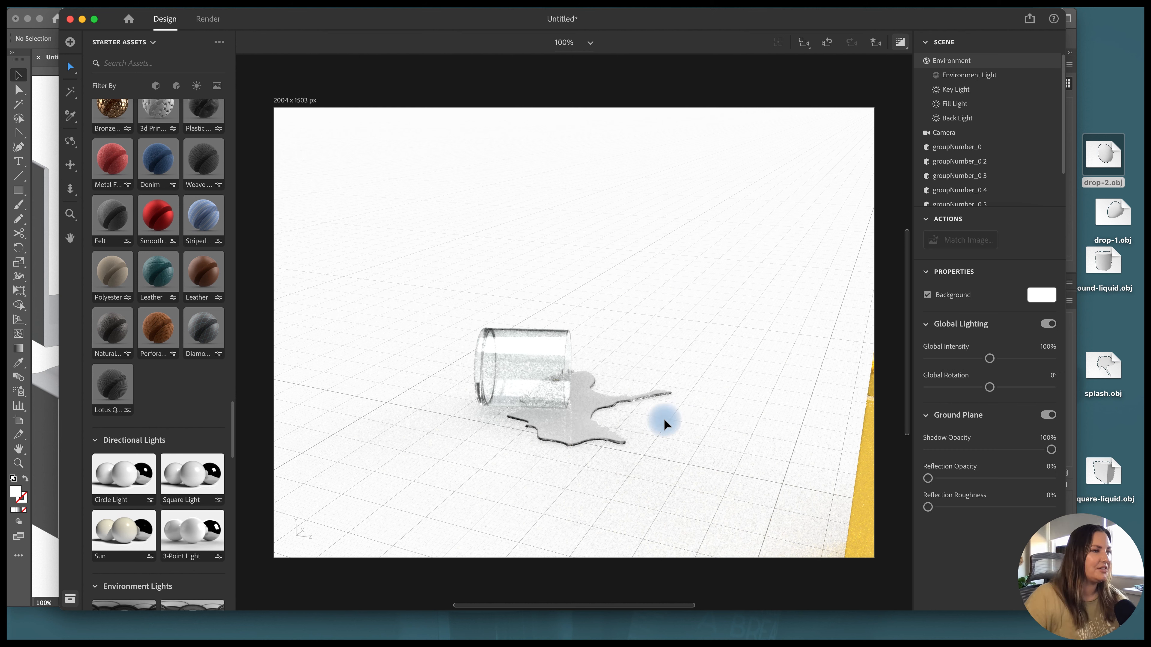
# Orbit around the tipped glass to inspect the thinned splash in front of the cup's mouth from other angles.
pyautogui.click(576, 425)
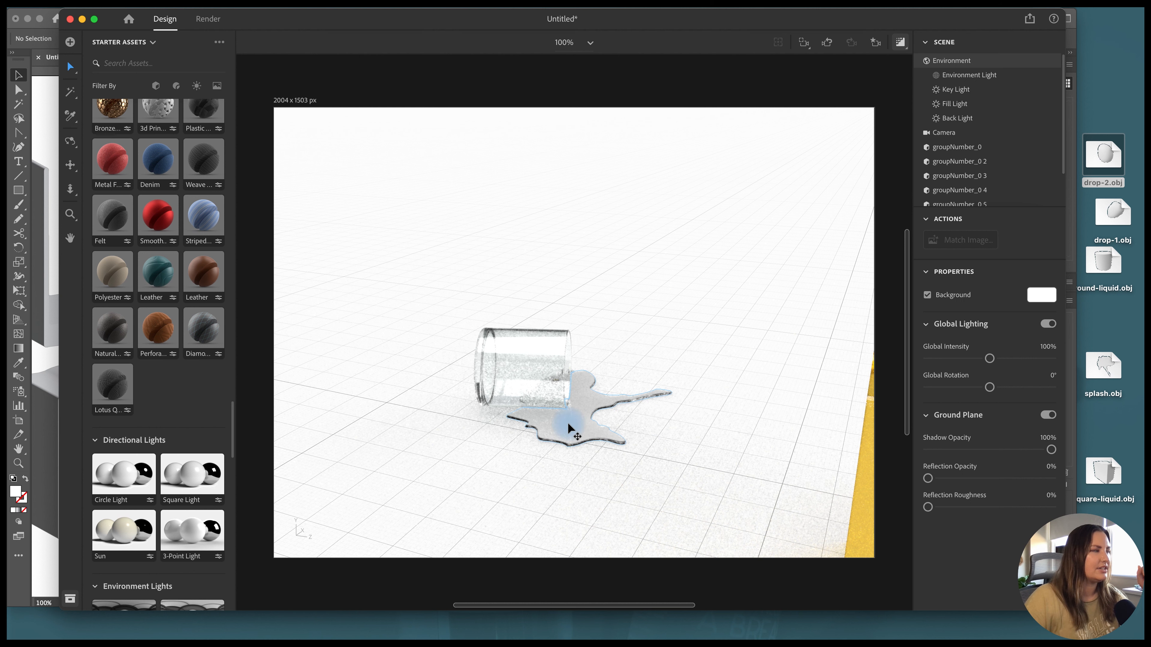
pyautogui.click(67, 144)
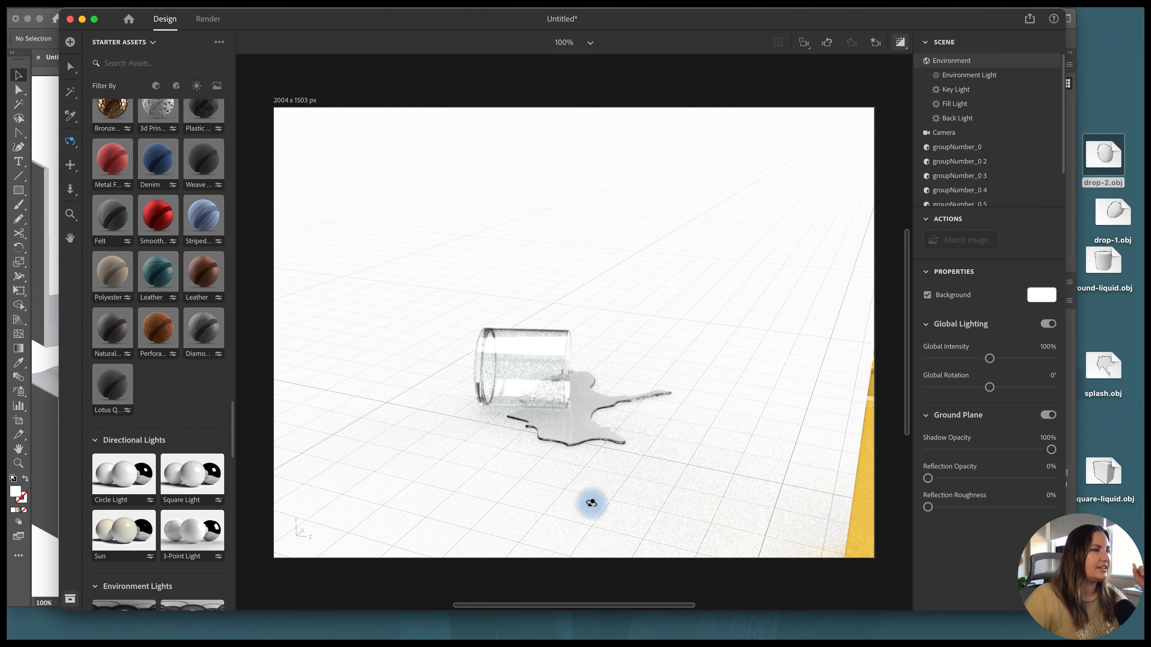
pyautogui.moveTo(590, 501); pyautogui.dragTo(487, 472)
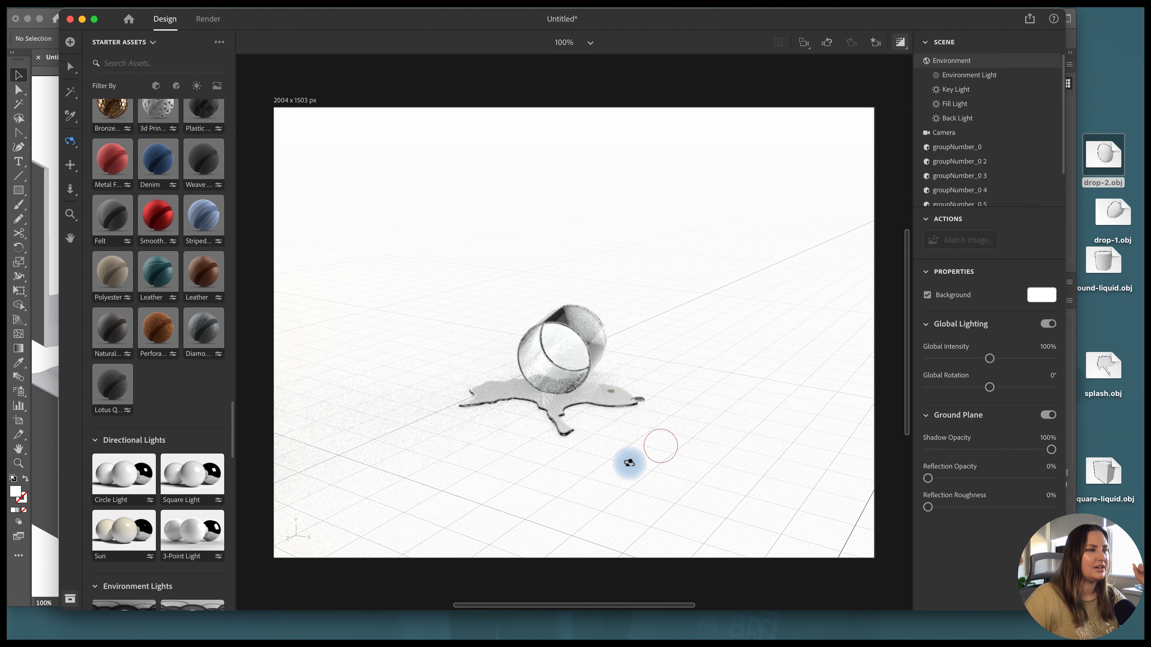
pyautogui.moveTo(627, 462); pyautogui.dragTo(558, 462)
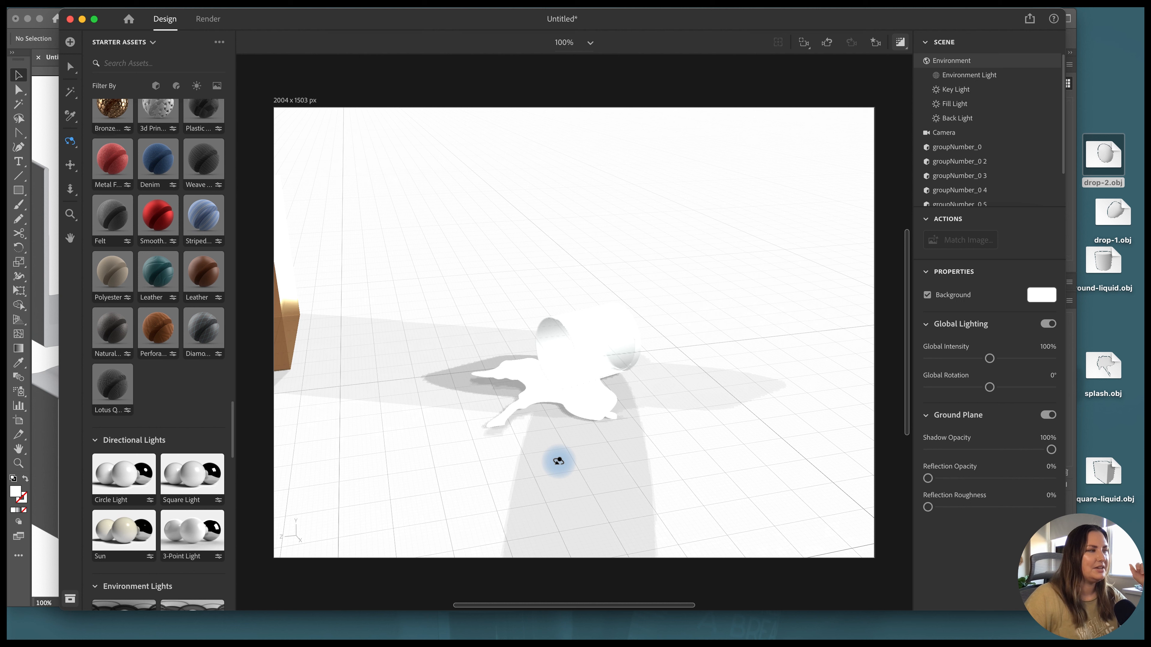